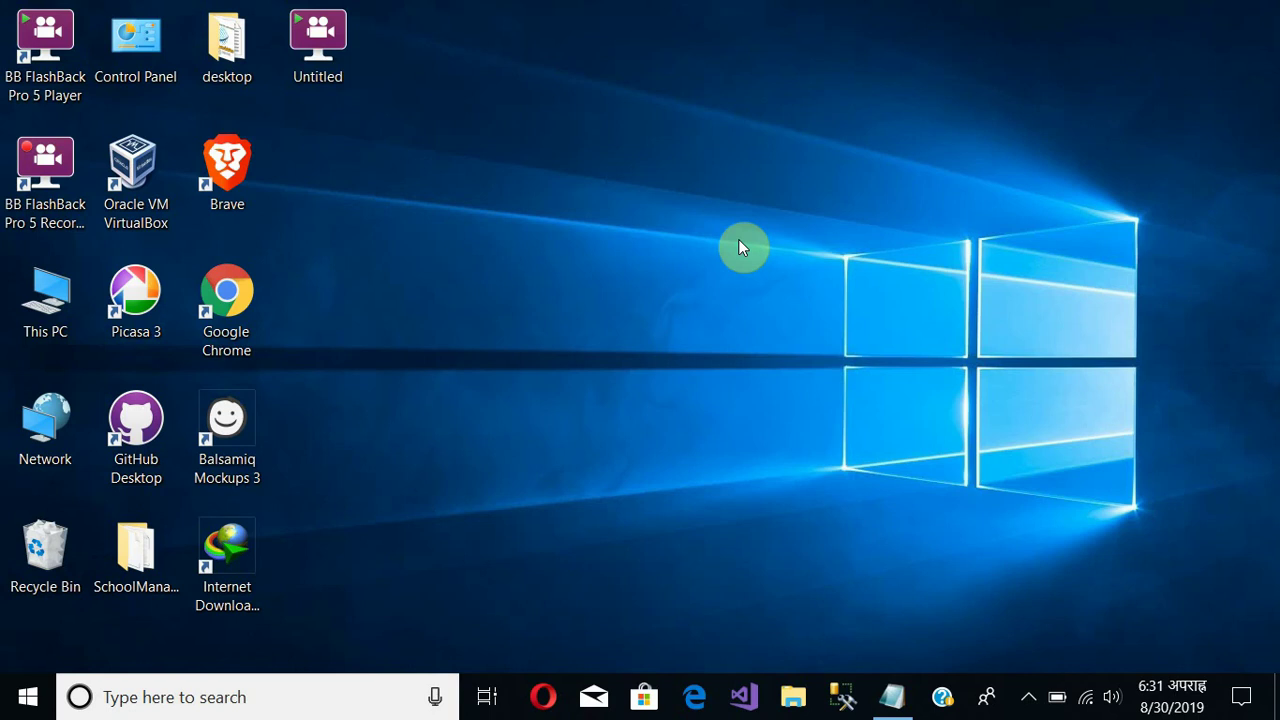
- Create a new folder on the desktop, keeping the default name New folder
right_click(739, 241)
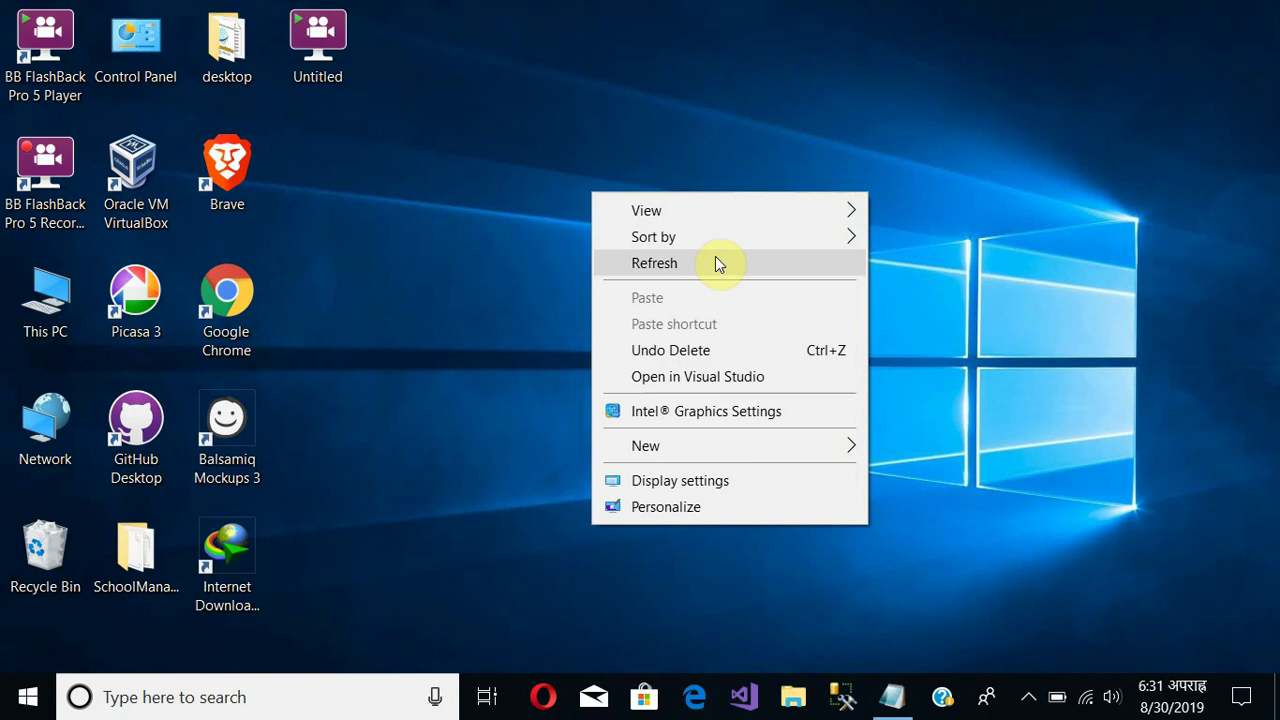
left_click(896, 324)
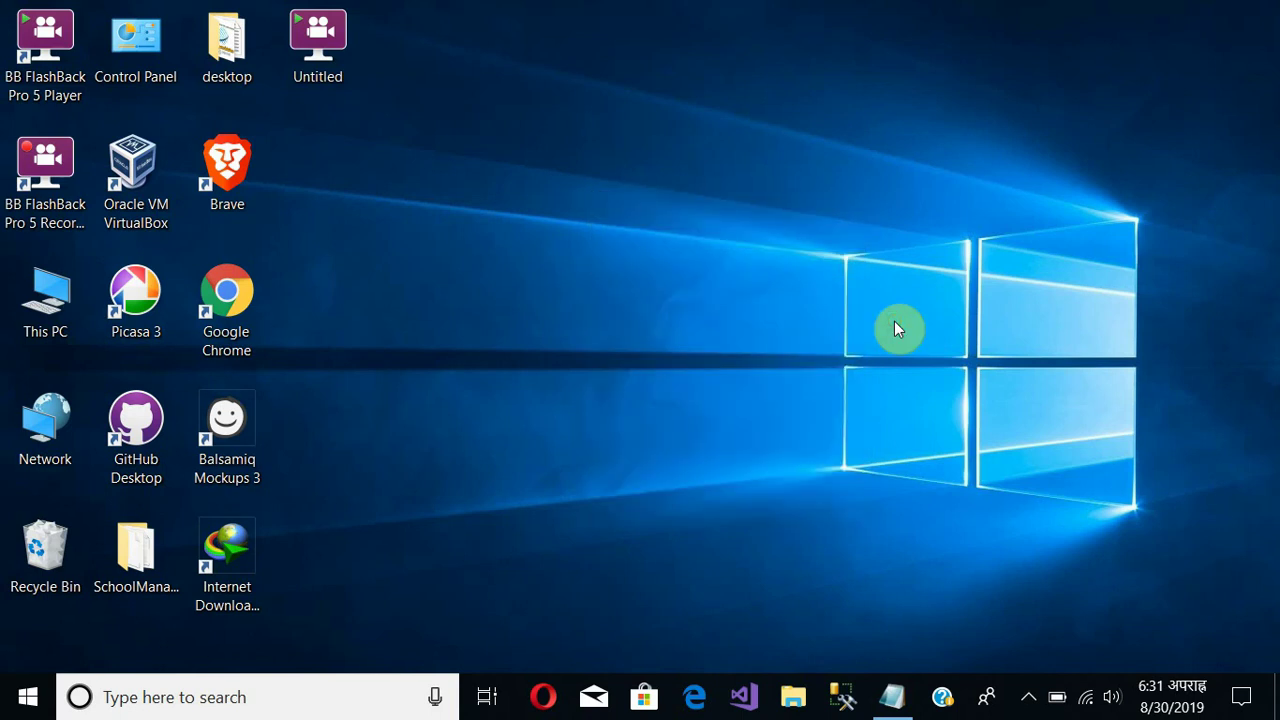
right_click(617, 167)
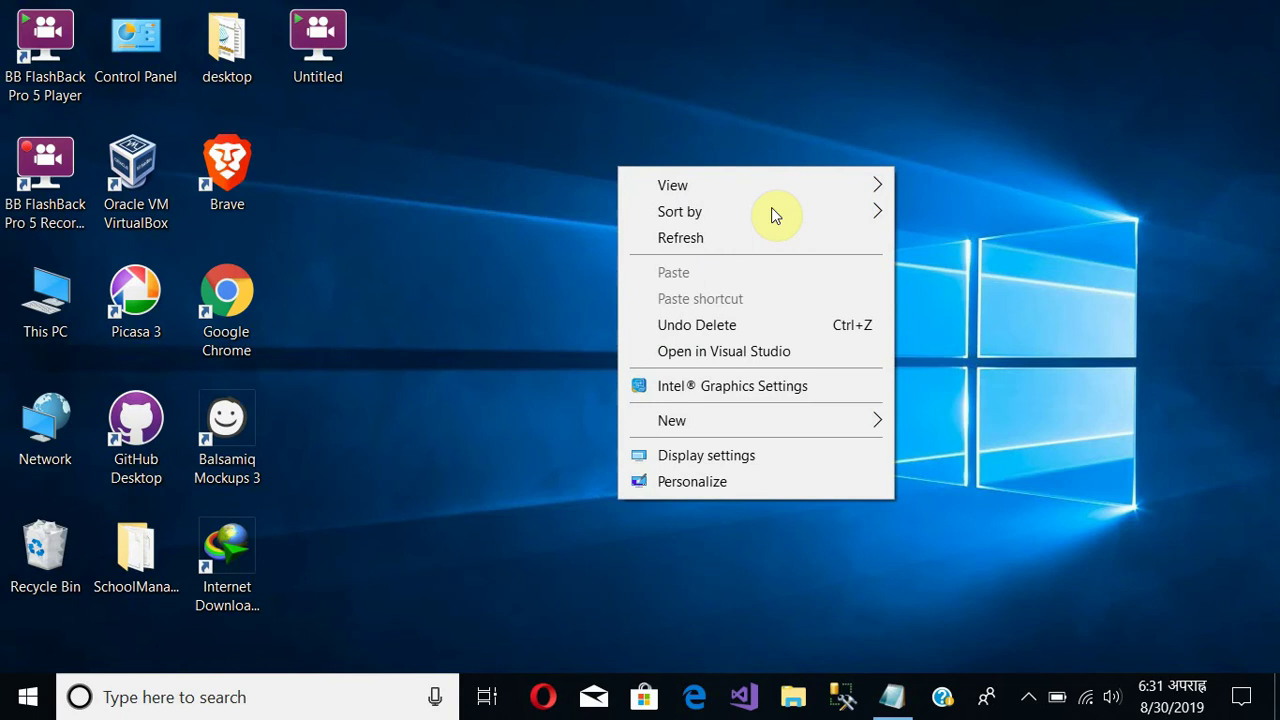
mouse_move(686, 420)
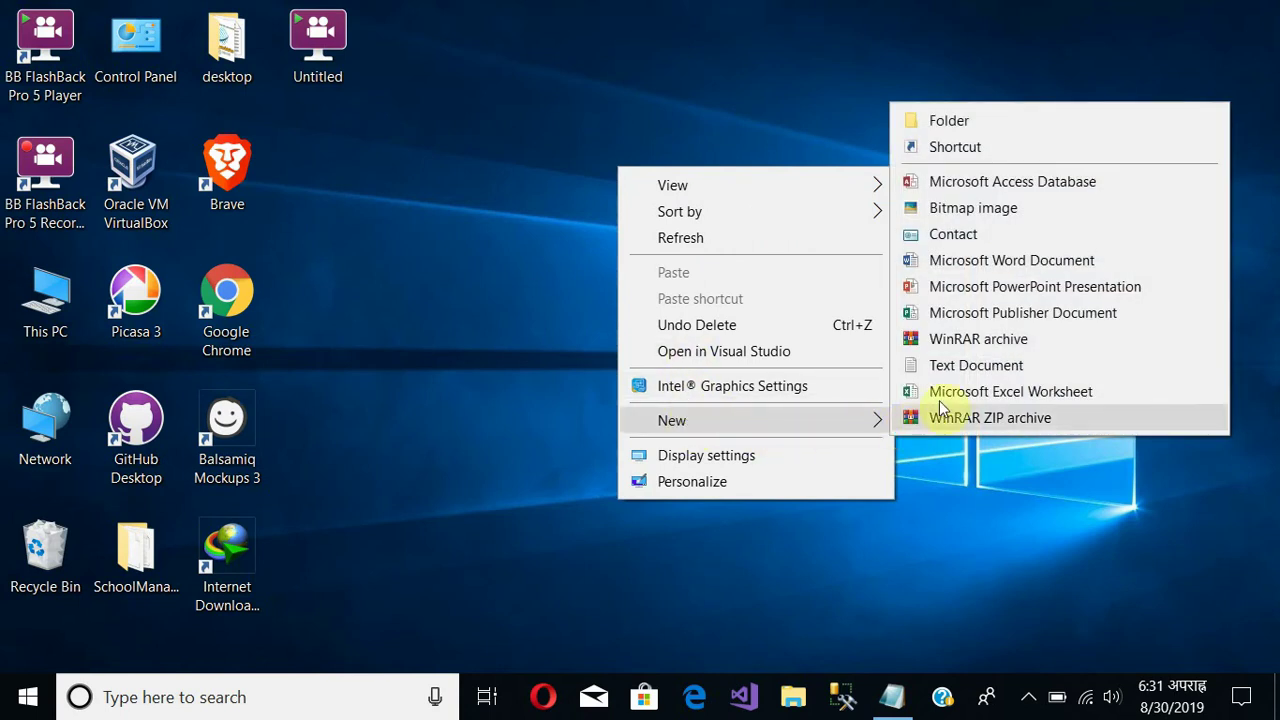
left_click(993, 121)
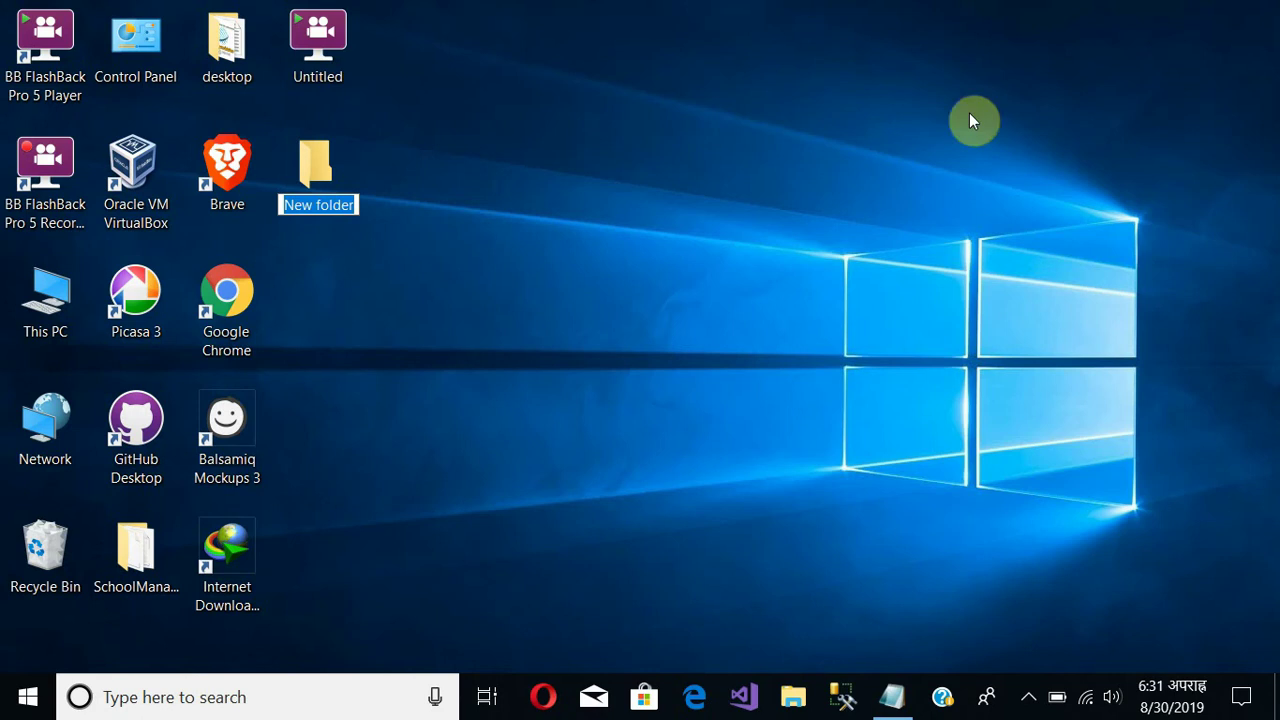
left_click(423, 257)
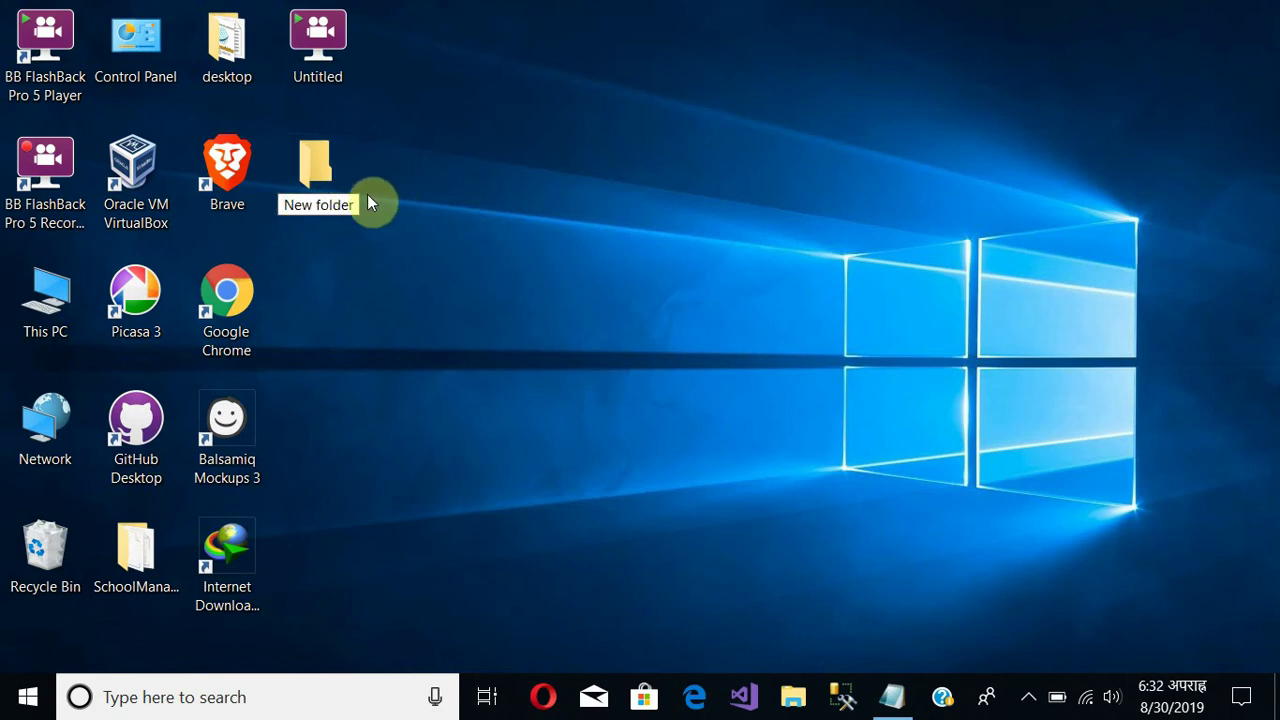
key("Return")
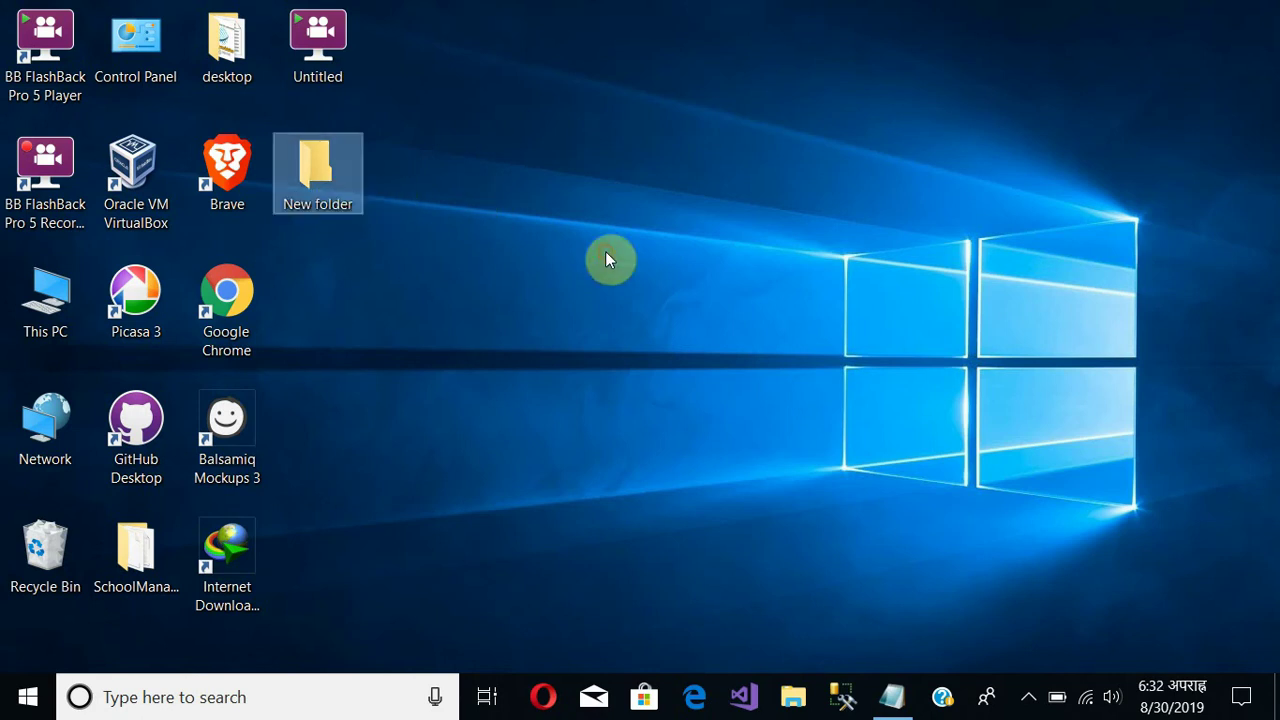
left_click(786, 186)
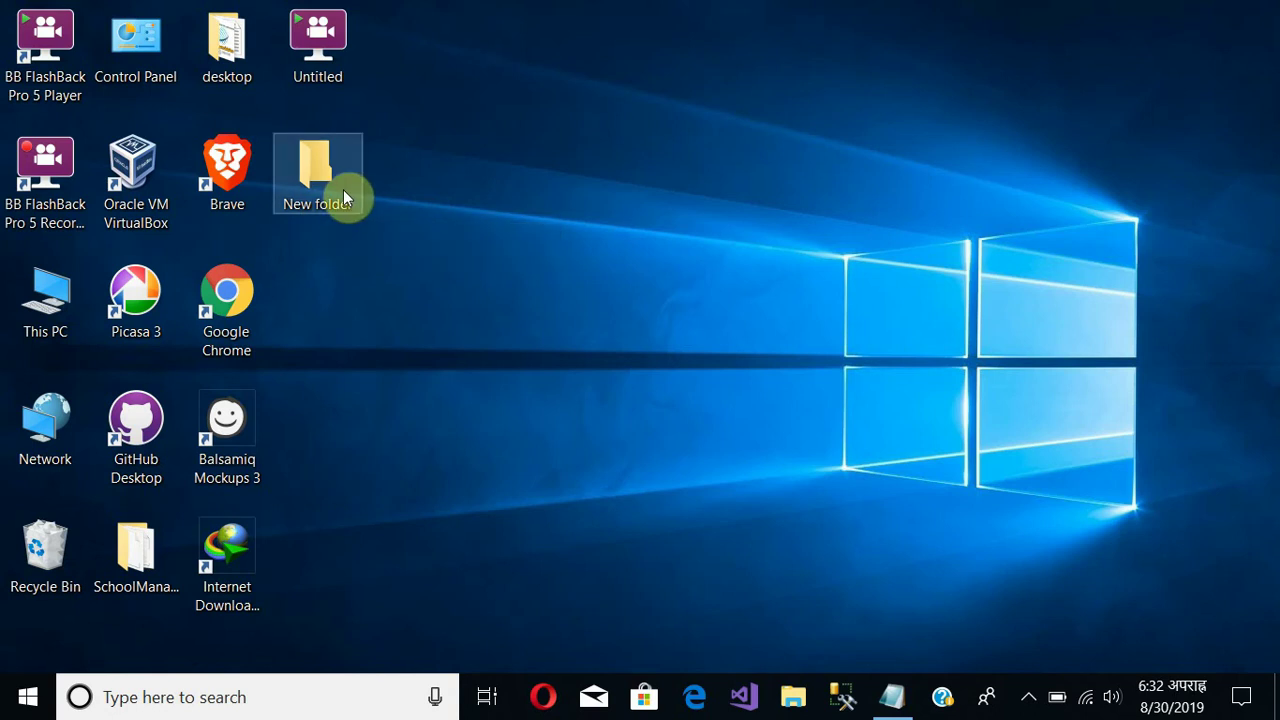
- Rename the New folder on the desktop to class
left_click(418, 228)
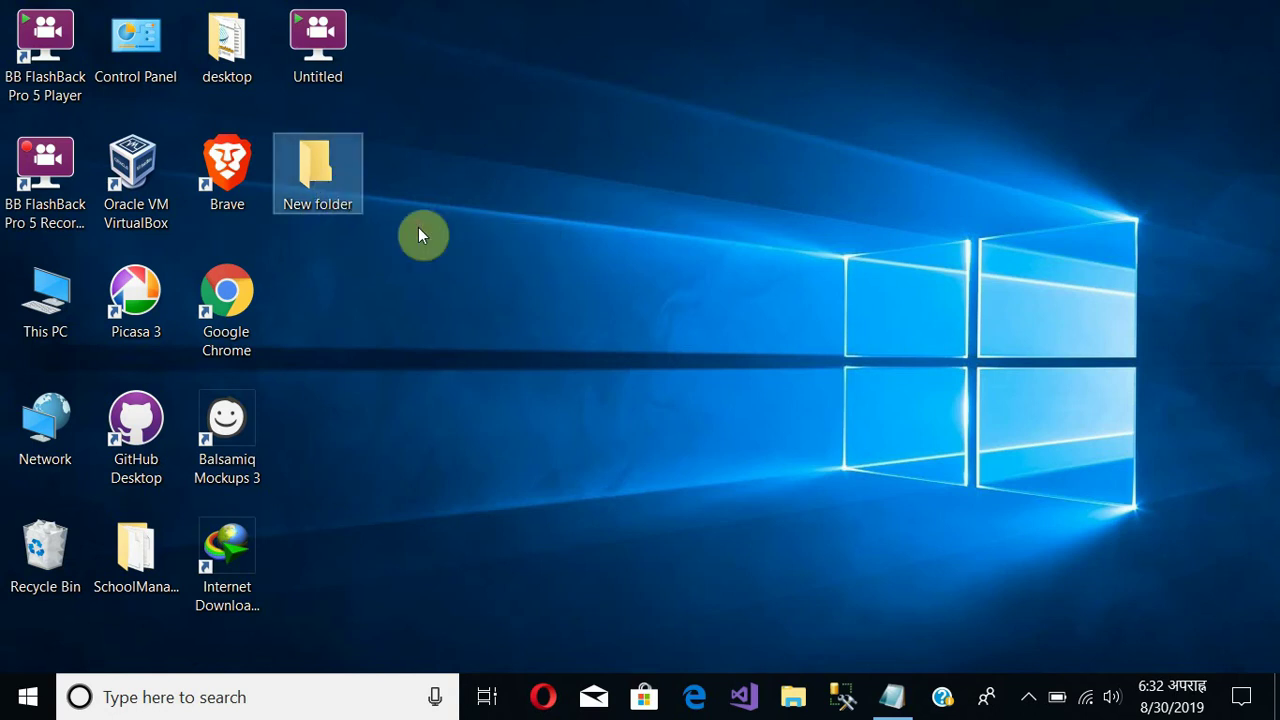
right_click(418, 228)
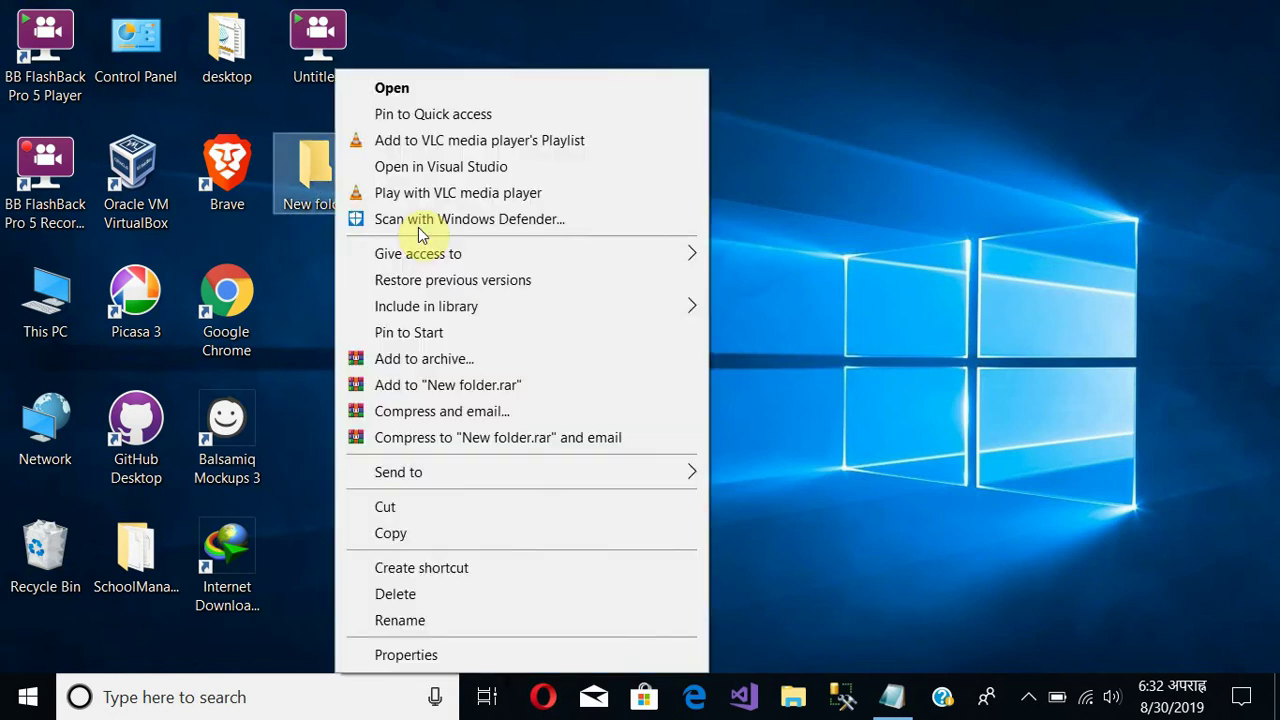
left_click(474, 621)
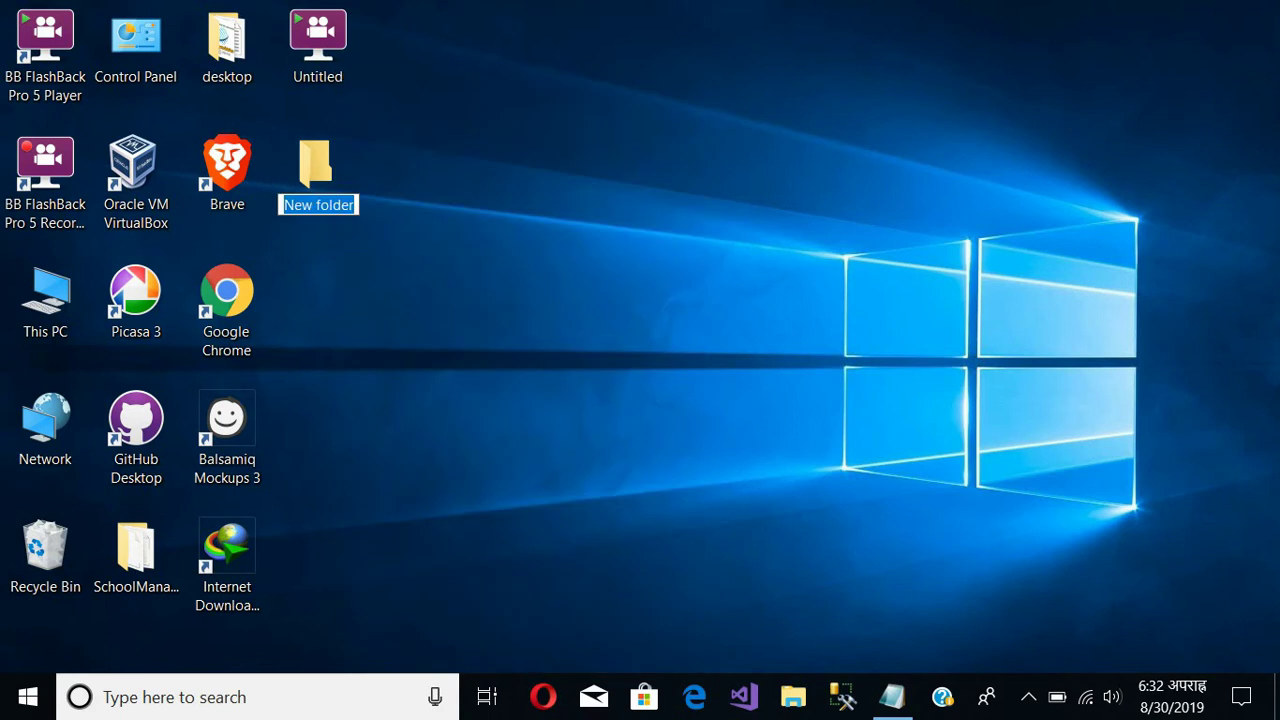
key("BackSpace")
type("class")
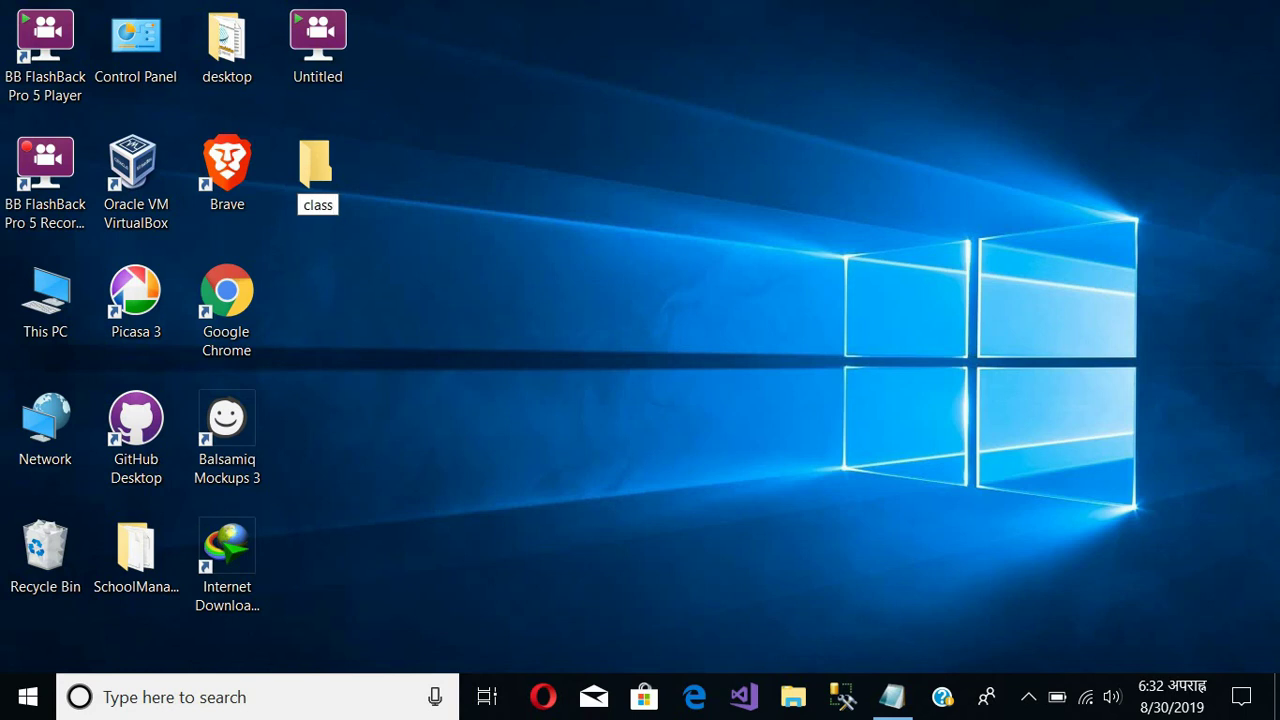
key("Return")
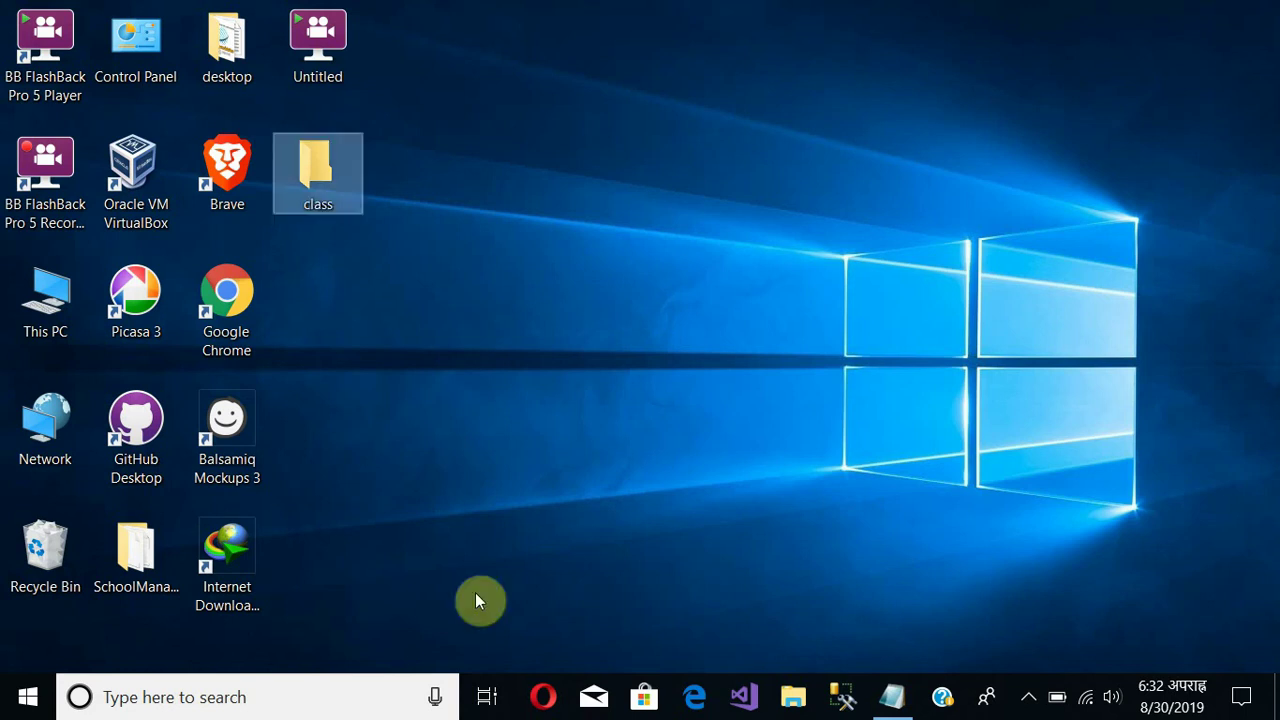
left_click(695, 503)
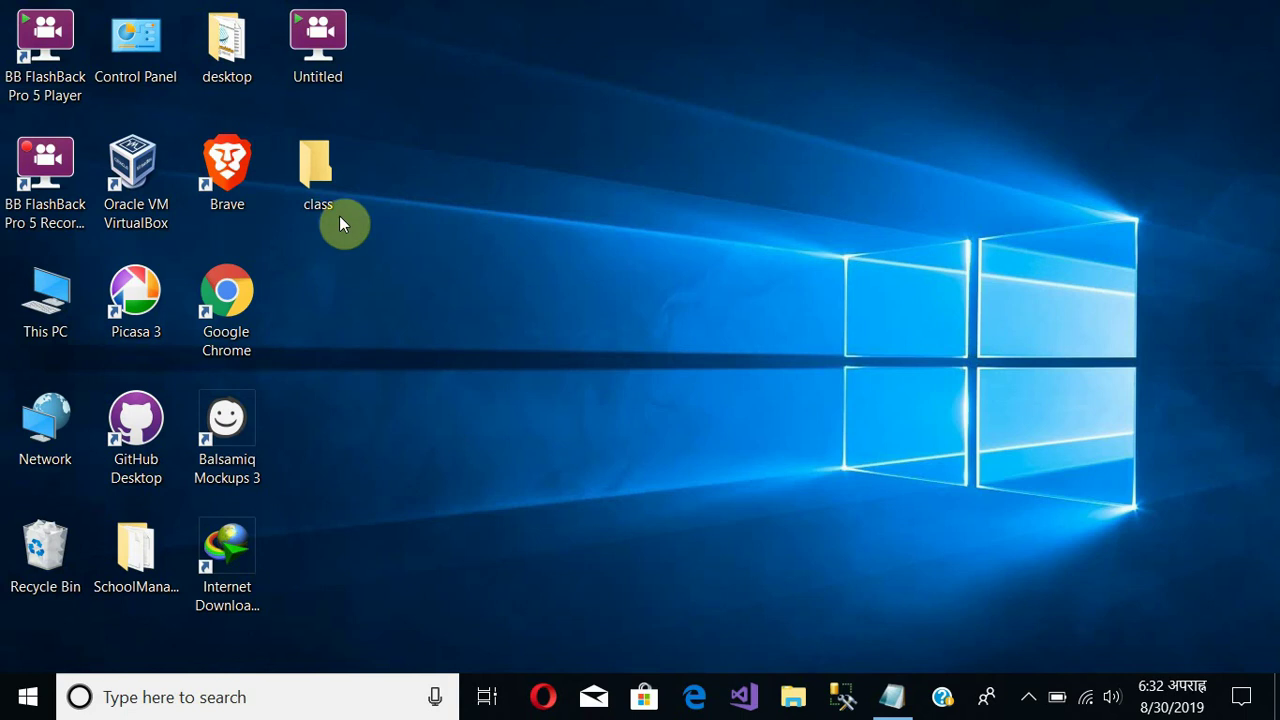
left_click(316, 197)
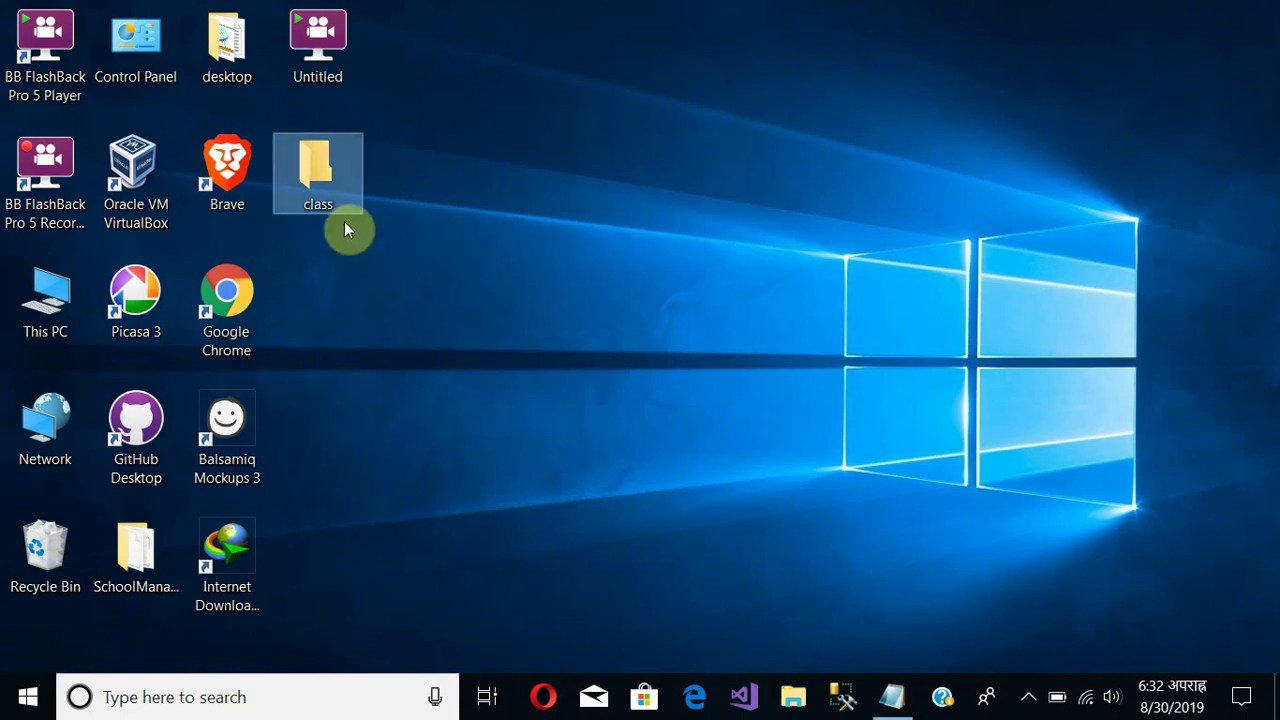
left_click(705, 338)
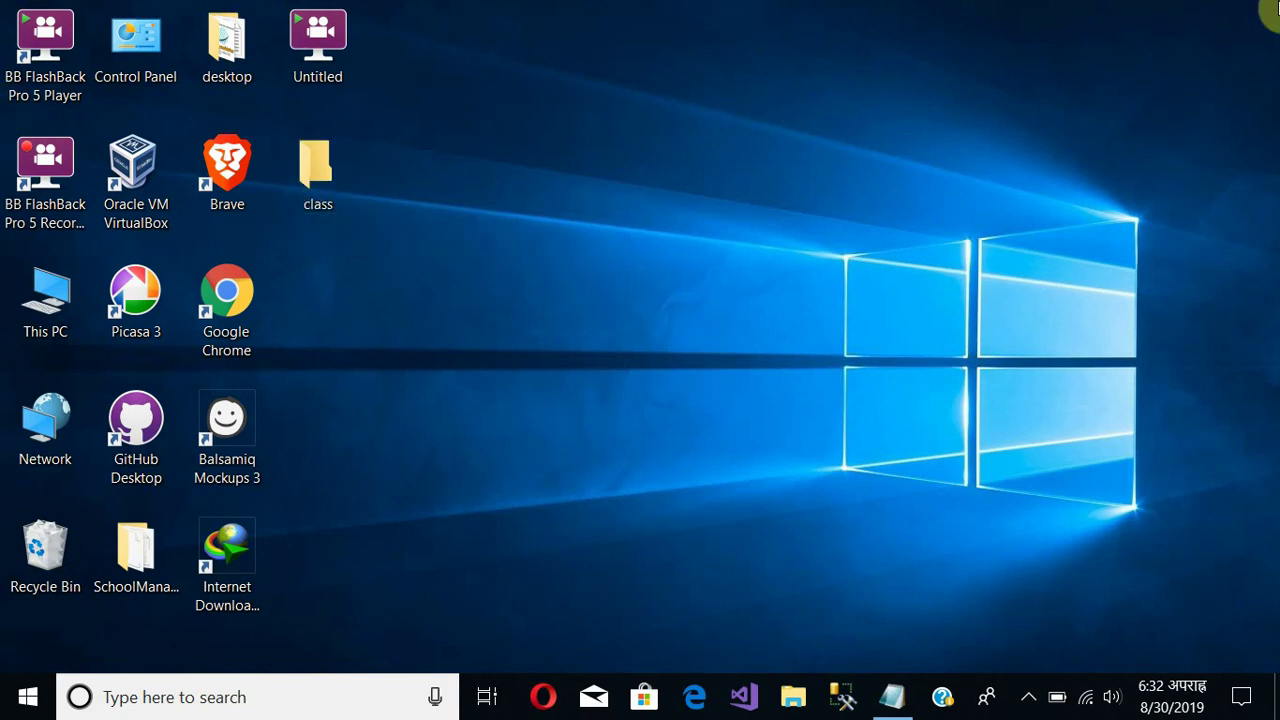
right_click(649, 78)
left_click(689, 149)
left_click(313, 158)
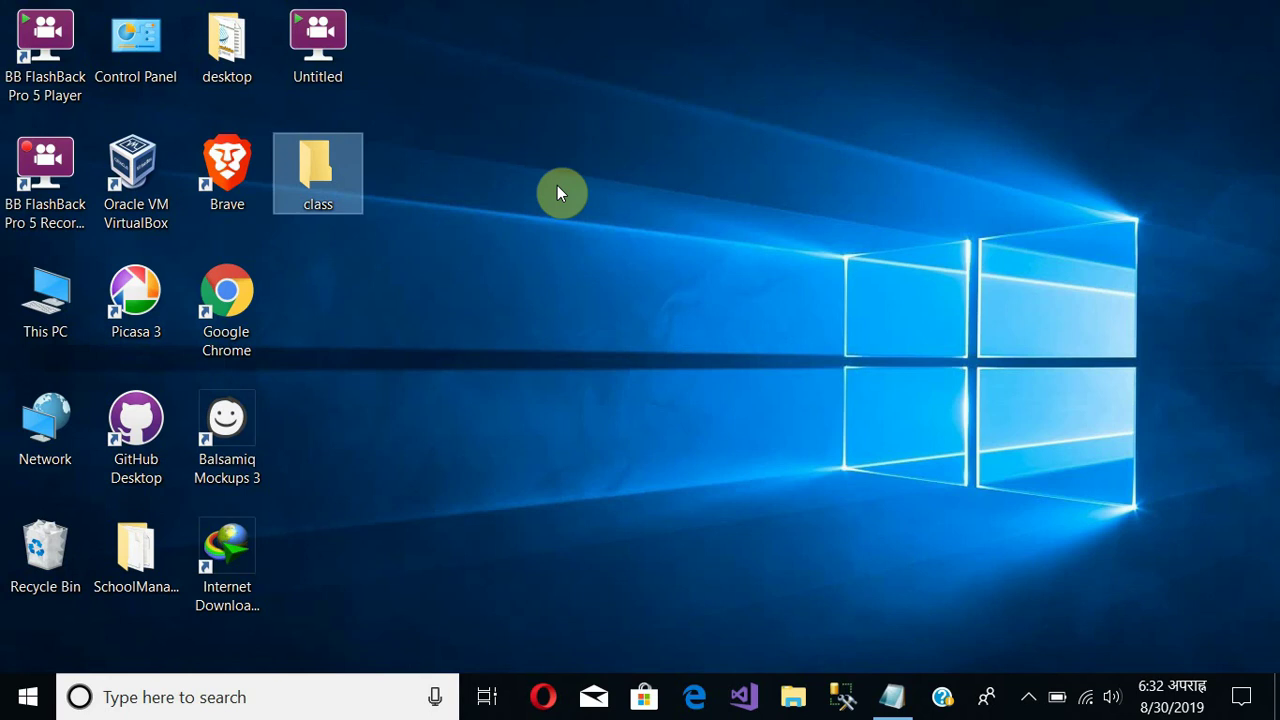
left_click(963, 384)
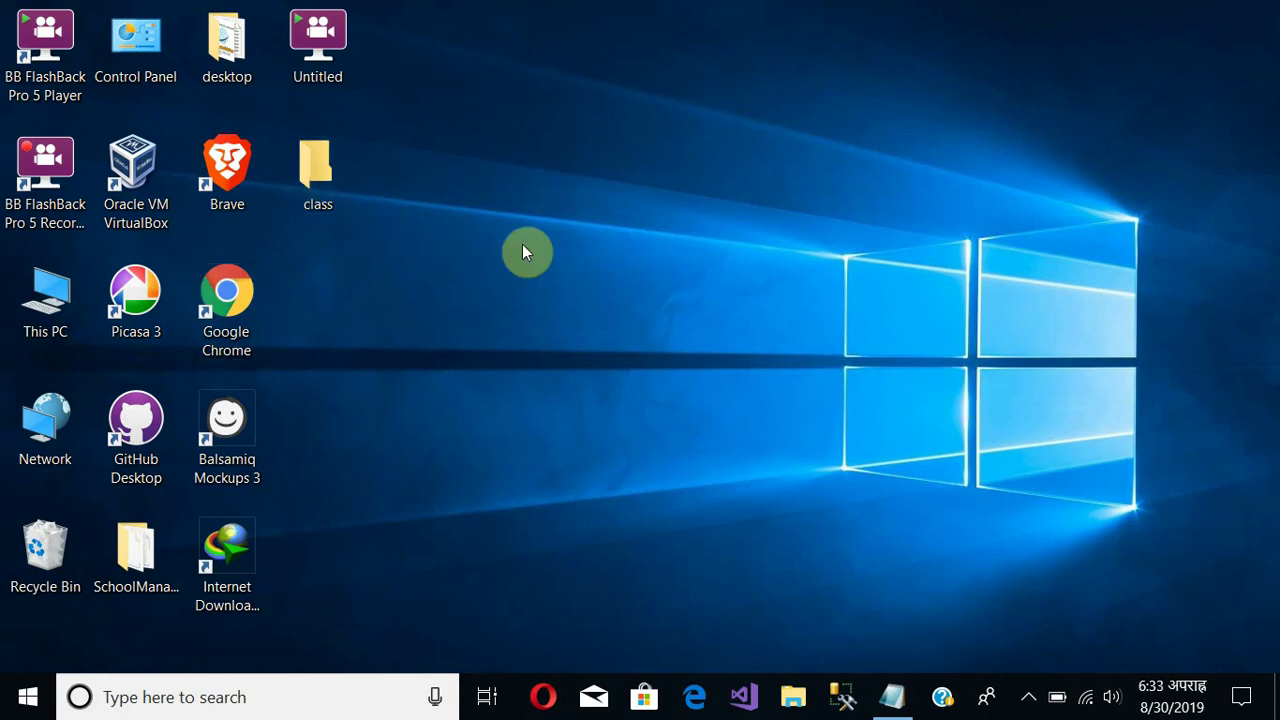
right_click(613, 28)
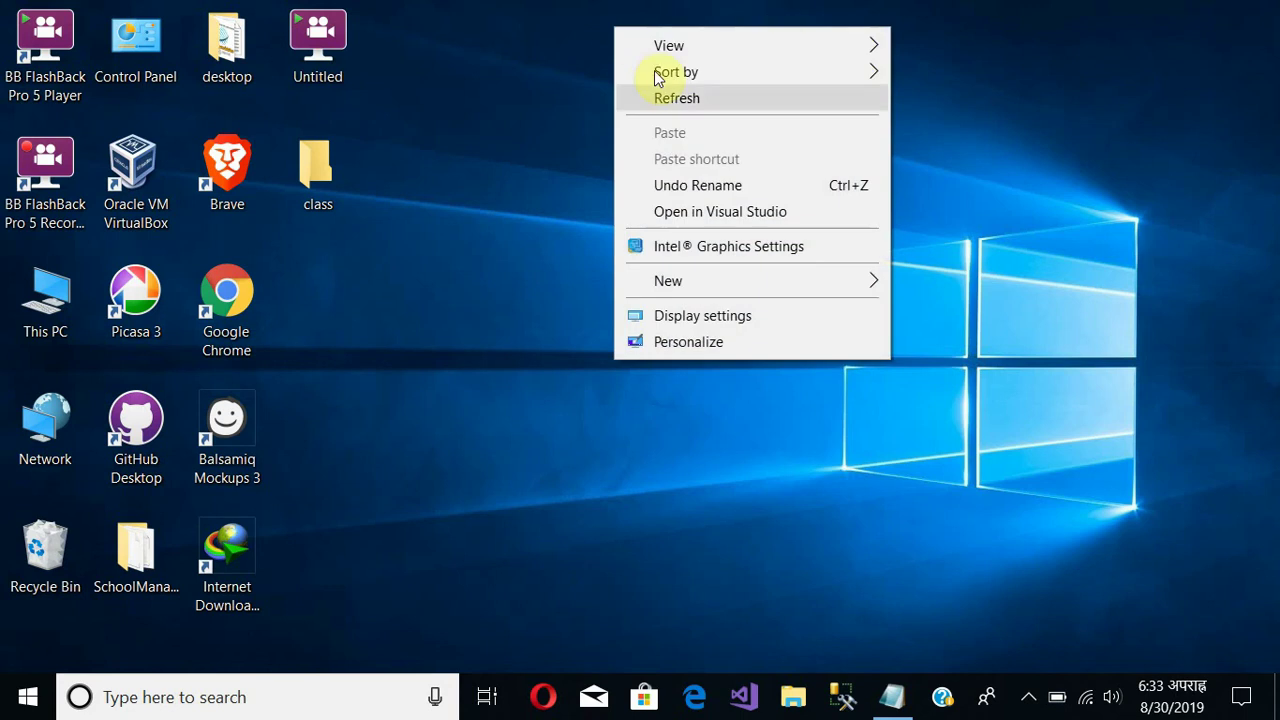
left_click(690, 98)
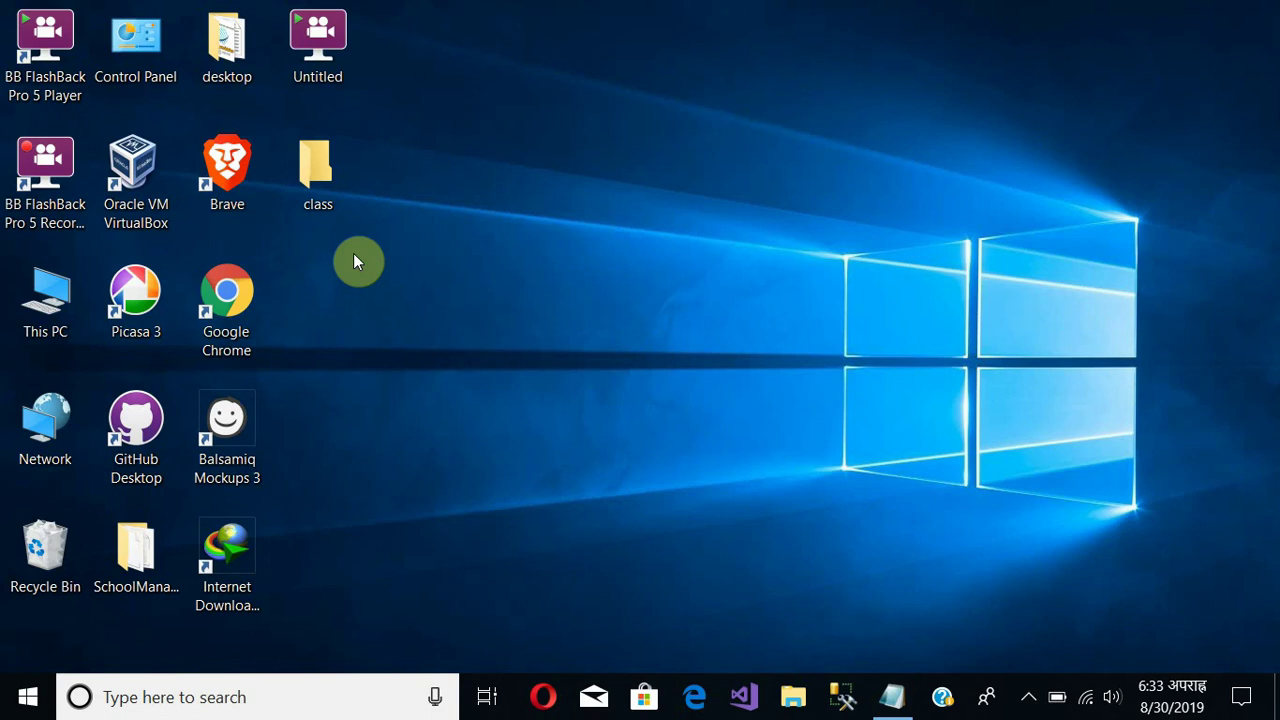
- Copy the class folder on the desktop to the clipboard
left_click(318, 188)
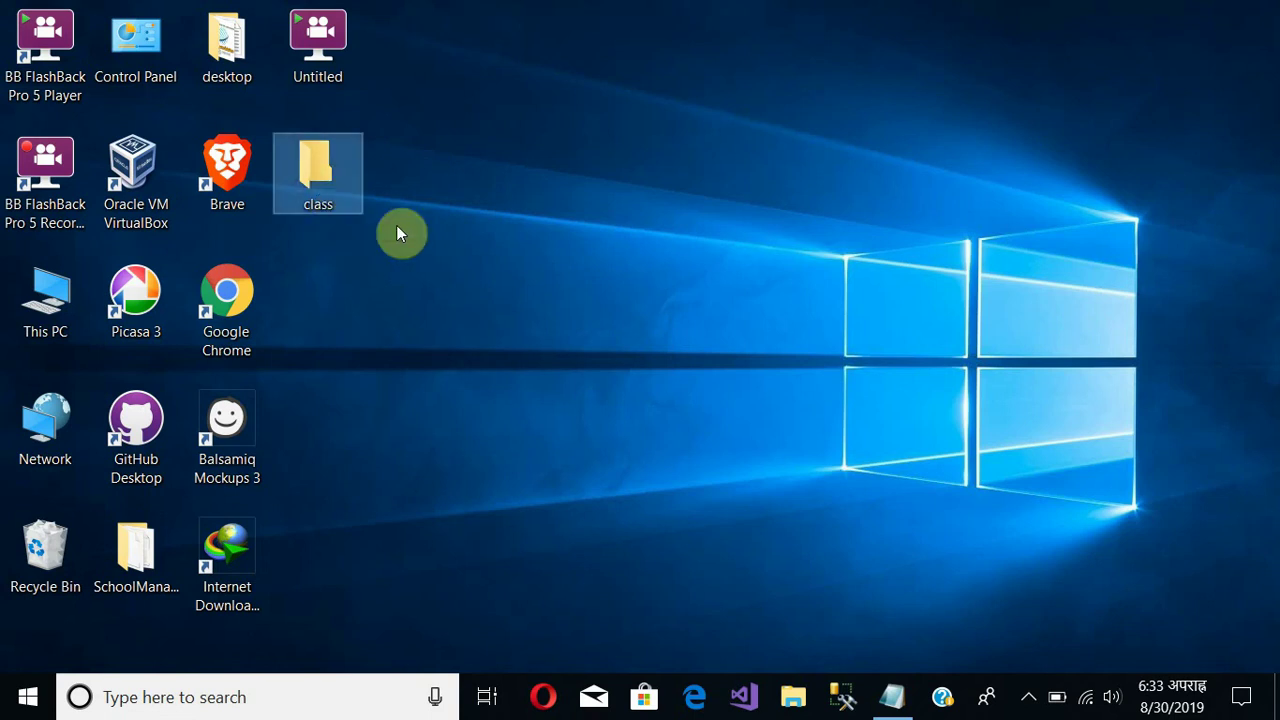
key("shift+F10")
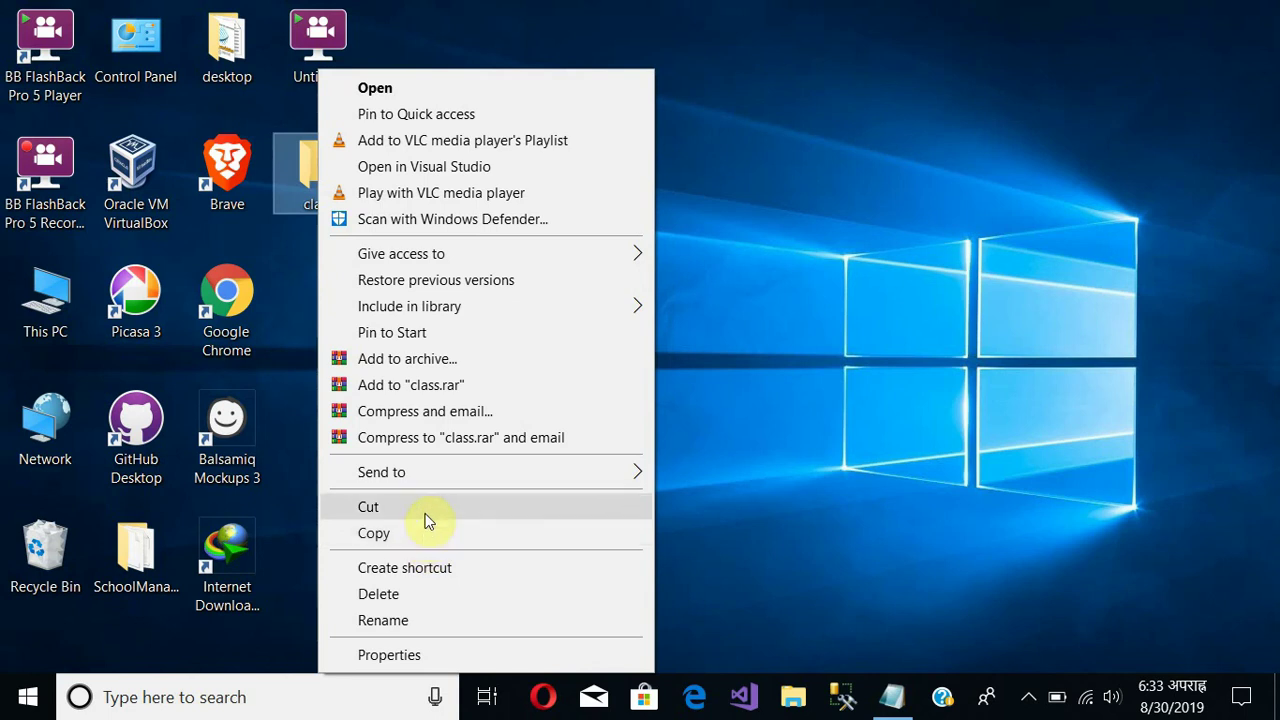
key("Escape")
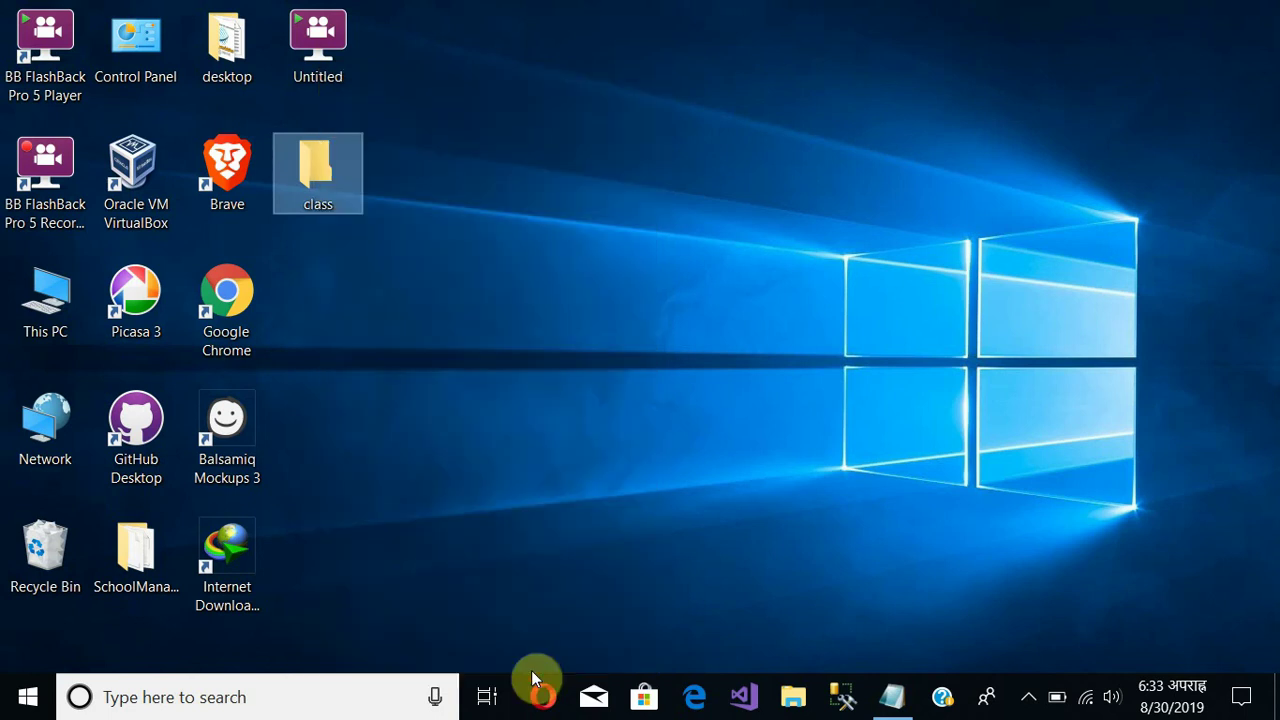
left_click(607, 497)
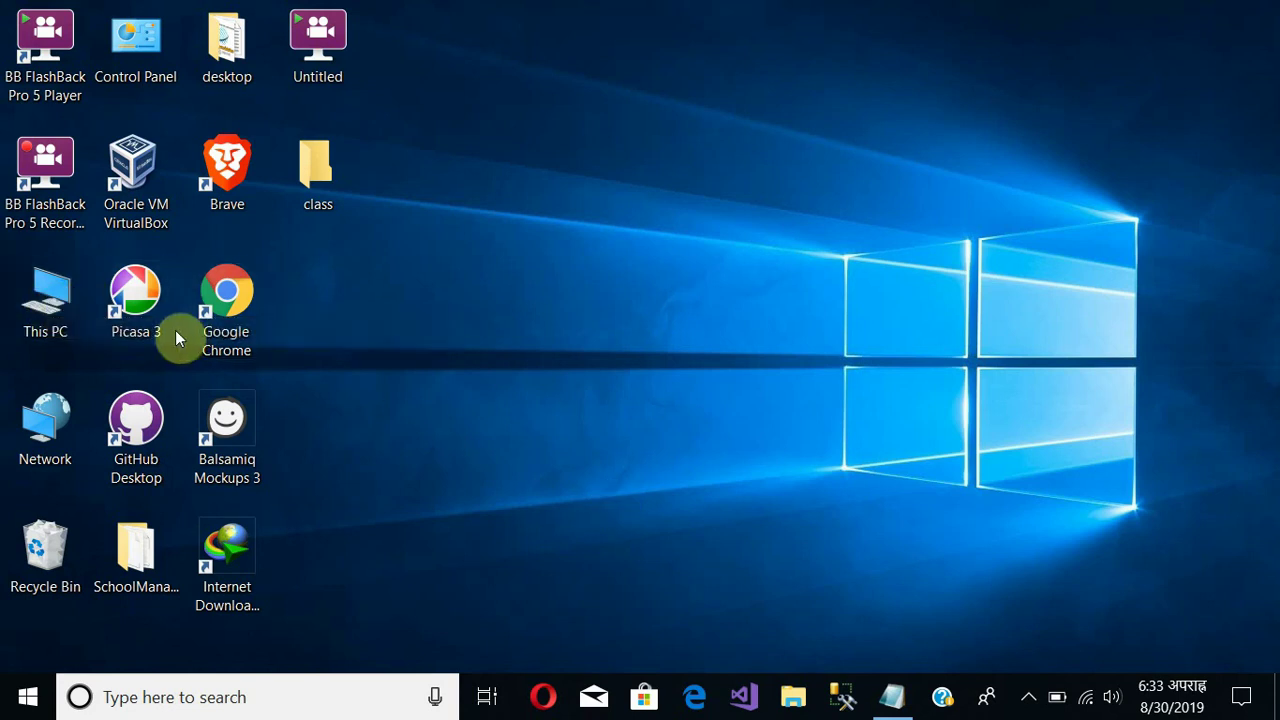
- Open This PC from the desktop and maximize its window
left_click(30, 315)
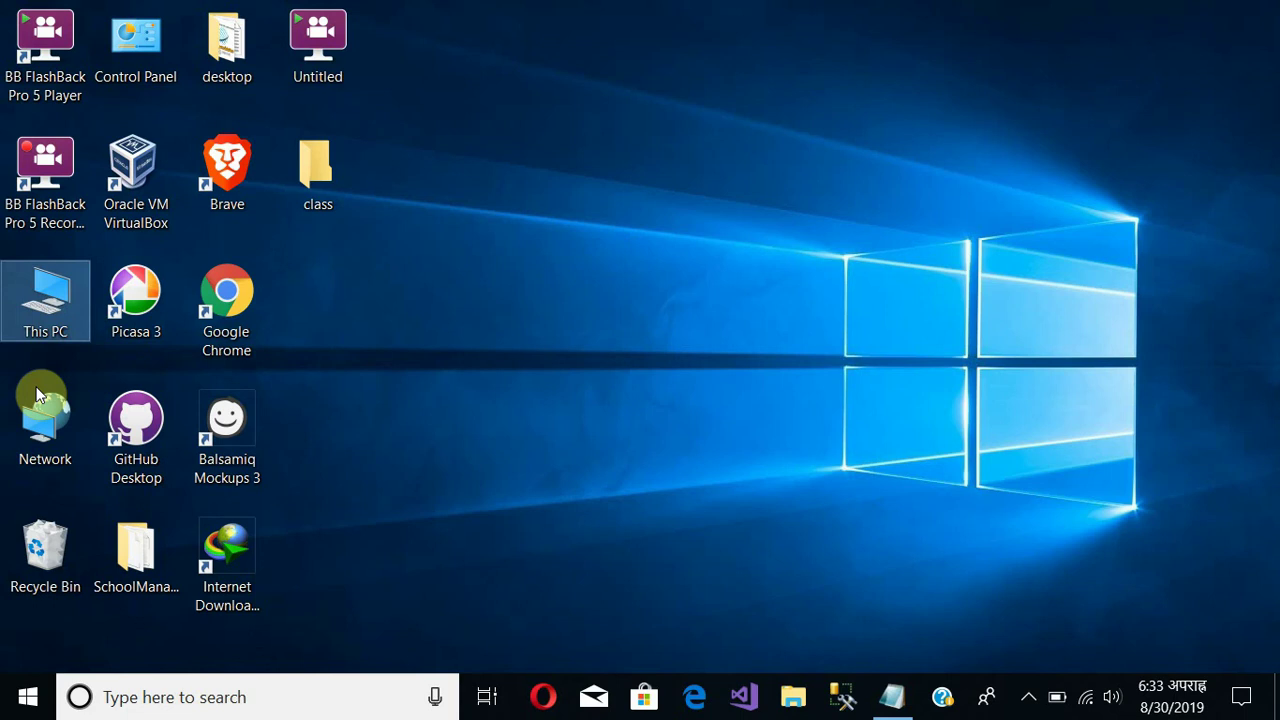
right_click(30, 312)
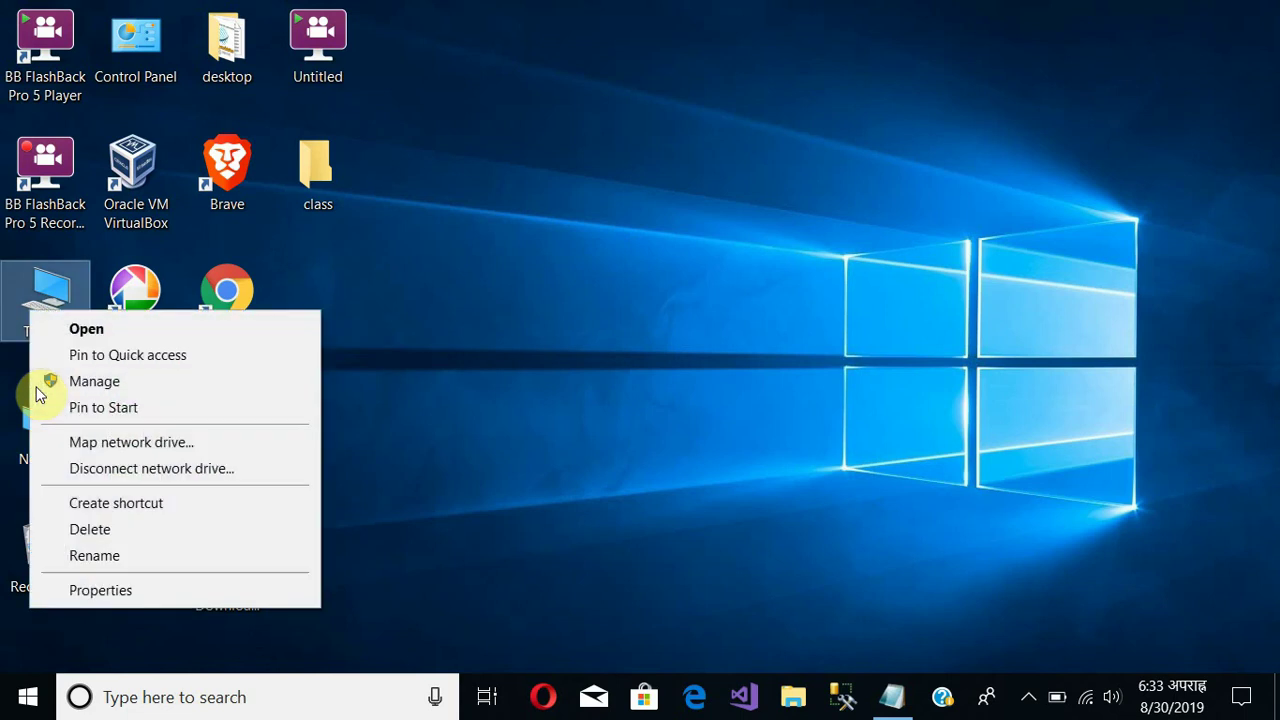
left_click(80, 330)
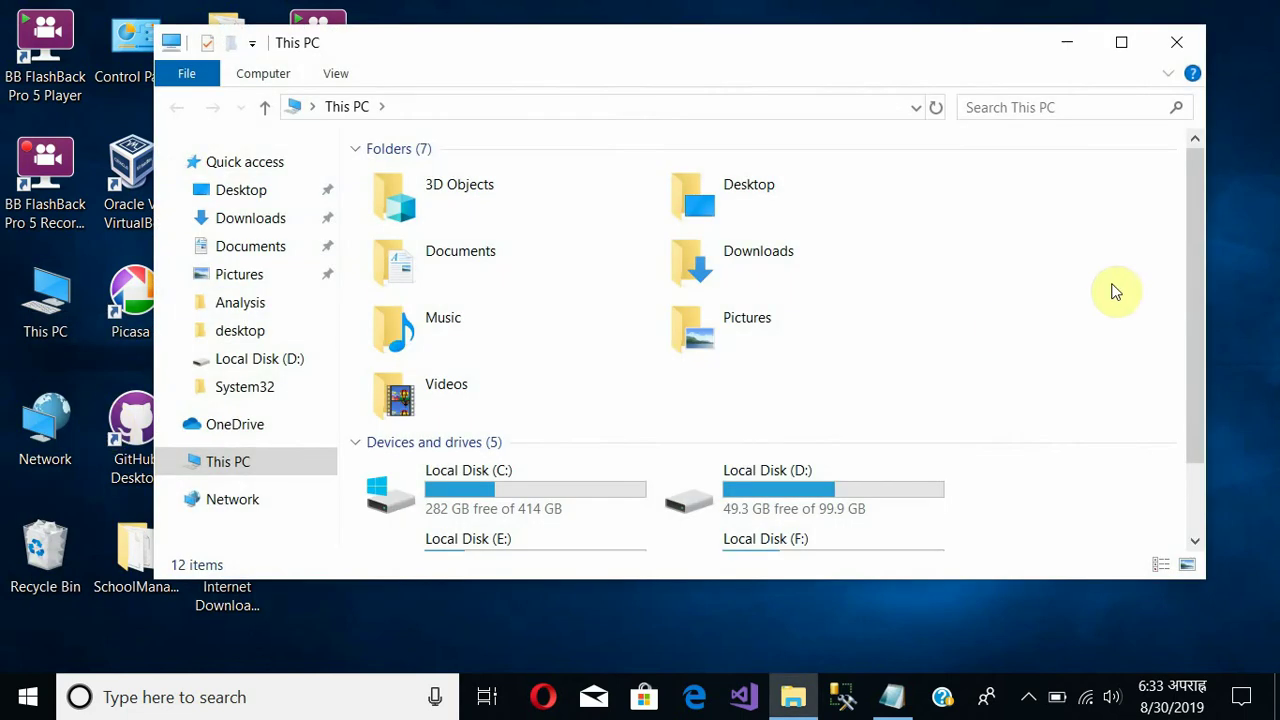
left_click(1121, 42)
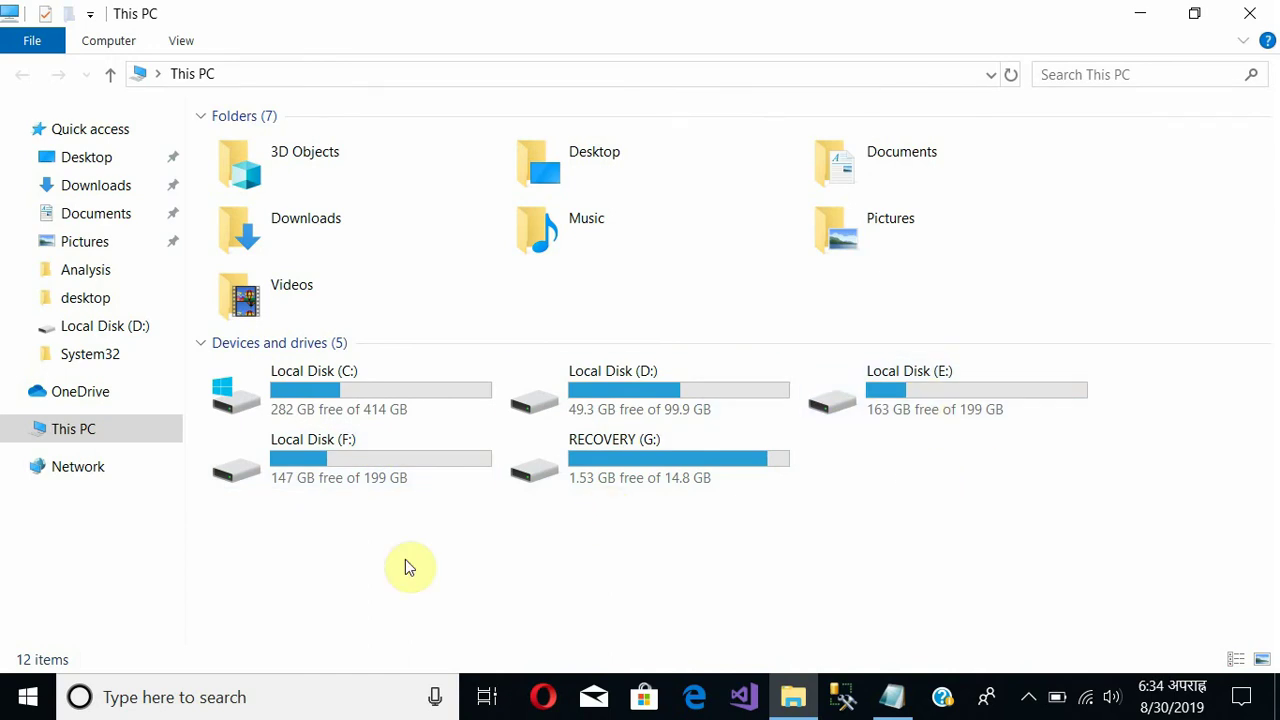
- Open Local Disk (D:) among the drives of This PC
mouse_move(355, 415)
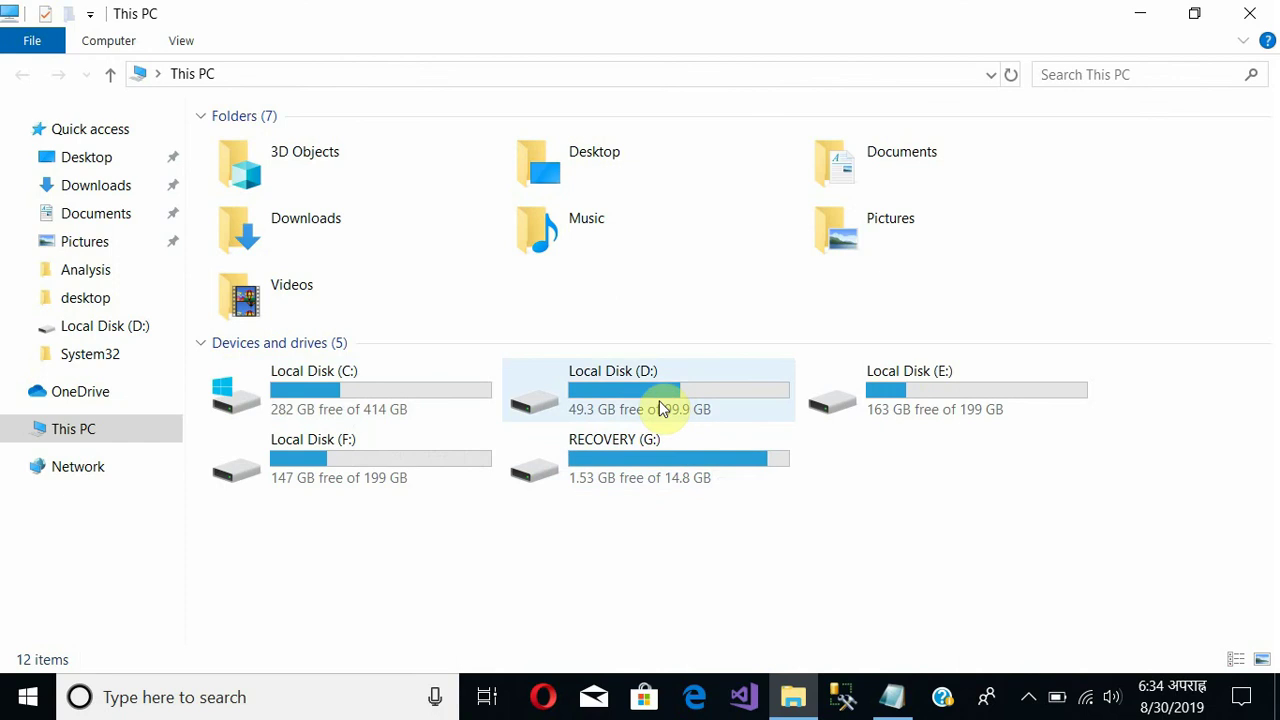
left_click(997, 417)
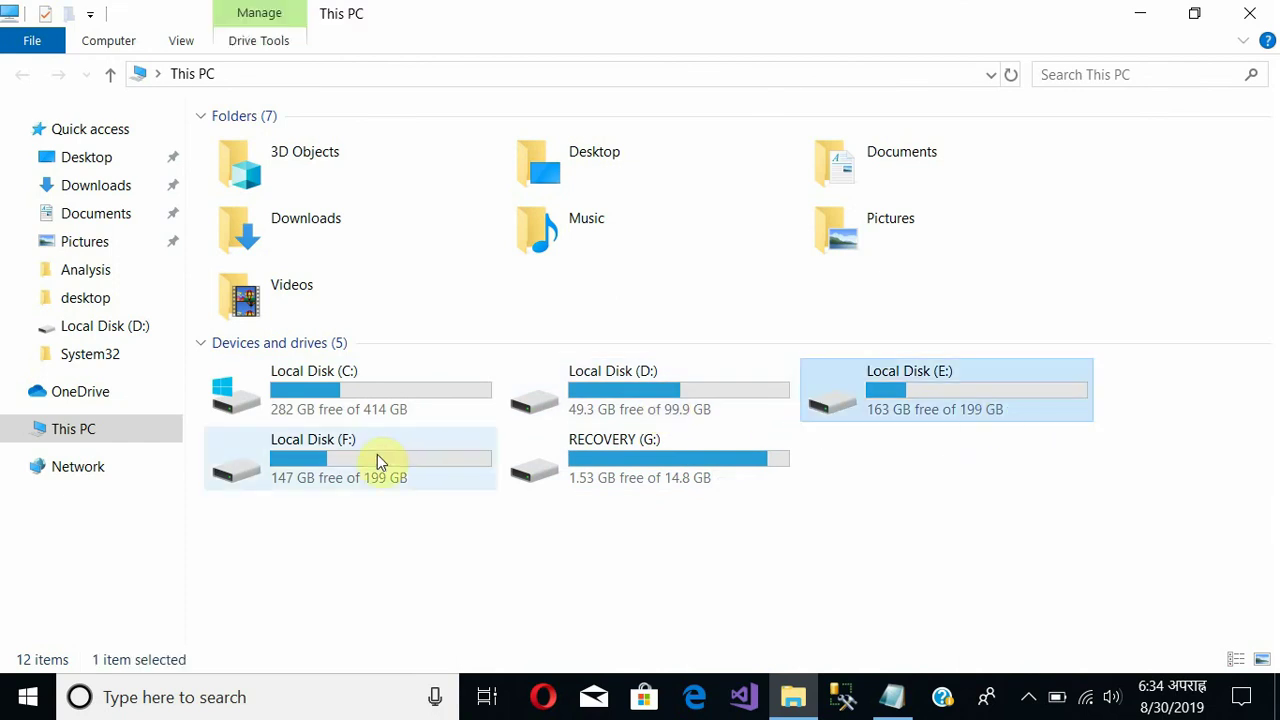
left_click(733, 540)
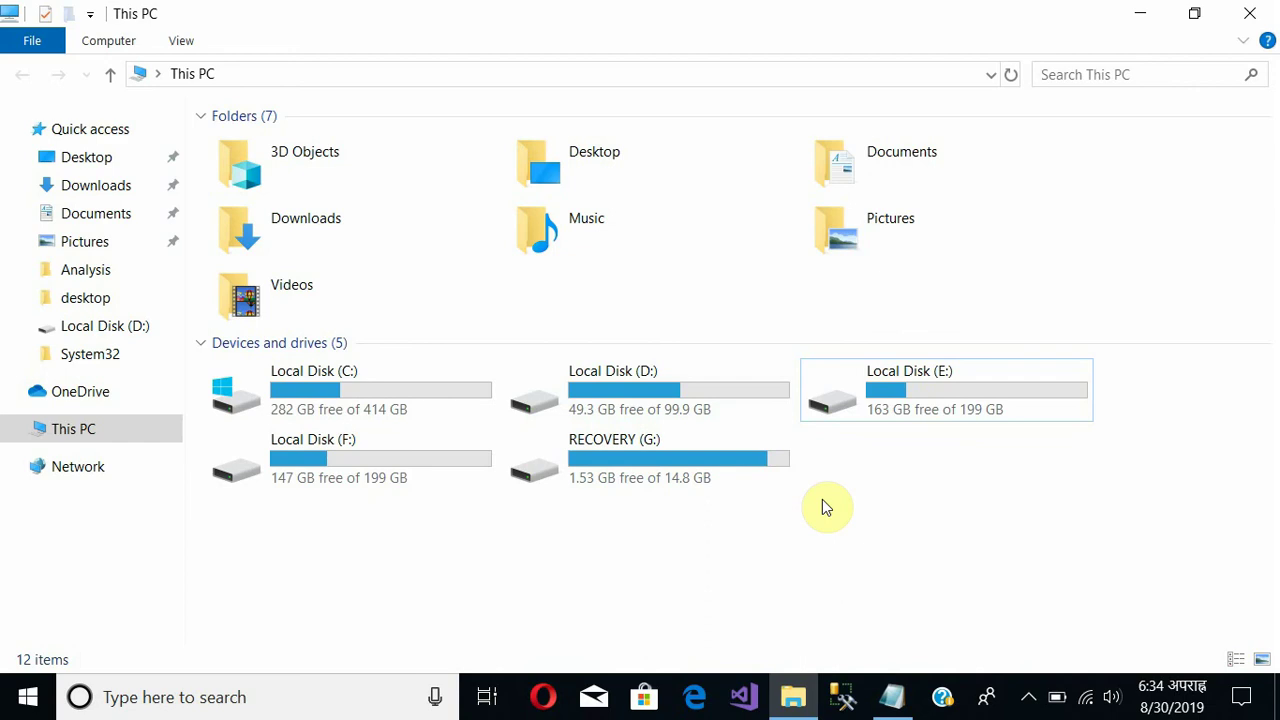
left_click(675, 400)
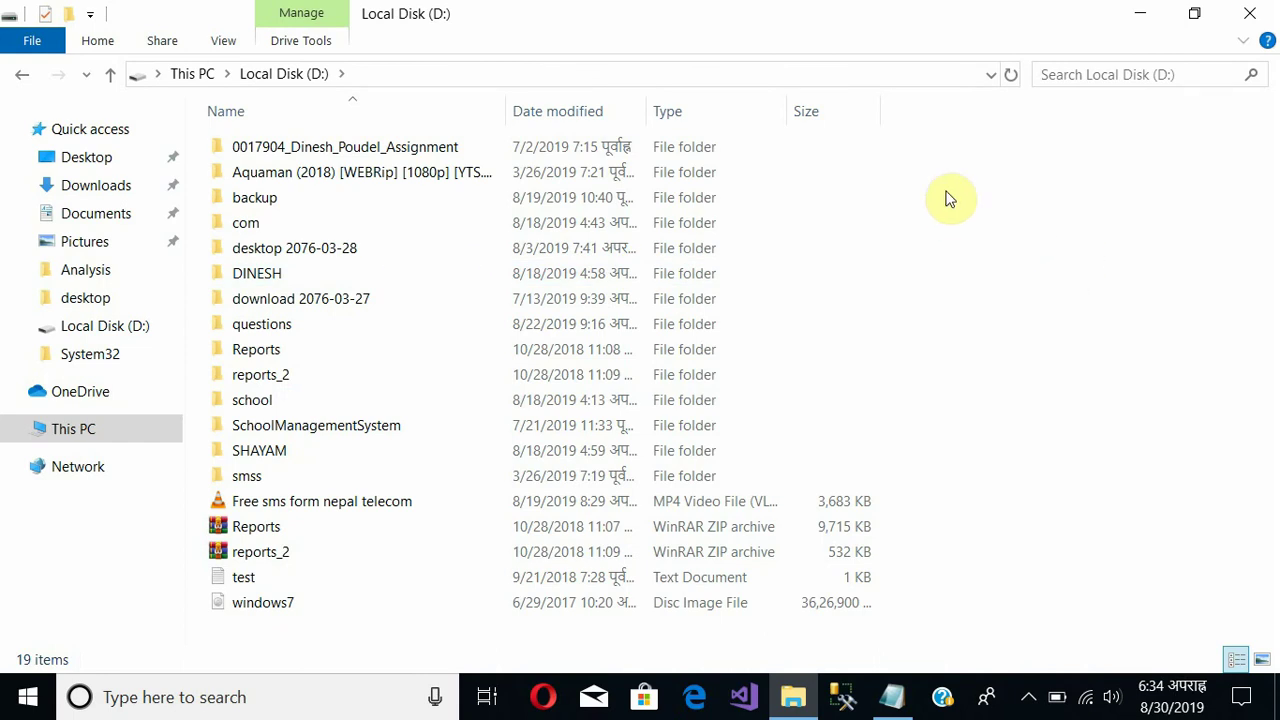
- Paste the copied class folder into Local Disk (D:) and open the pasted folder
right_click(884, 231)
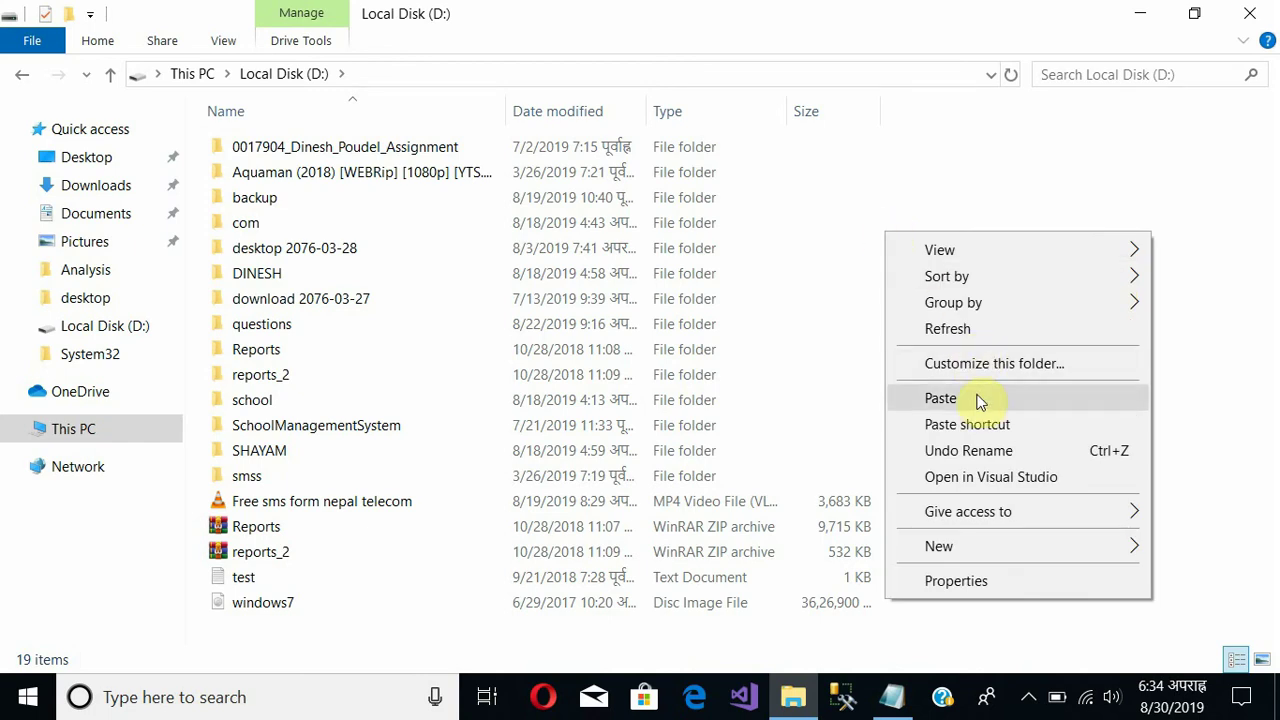
left_click(979, 401)
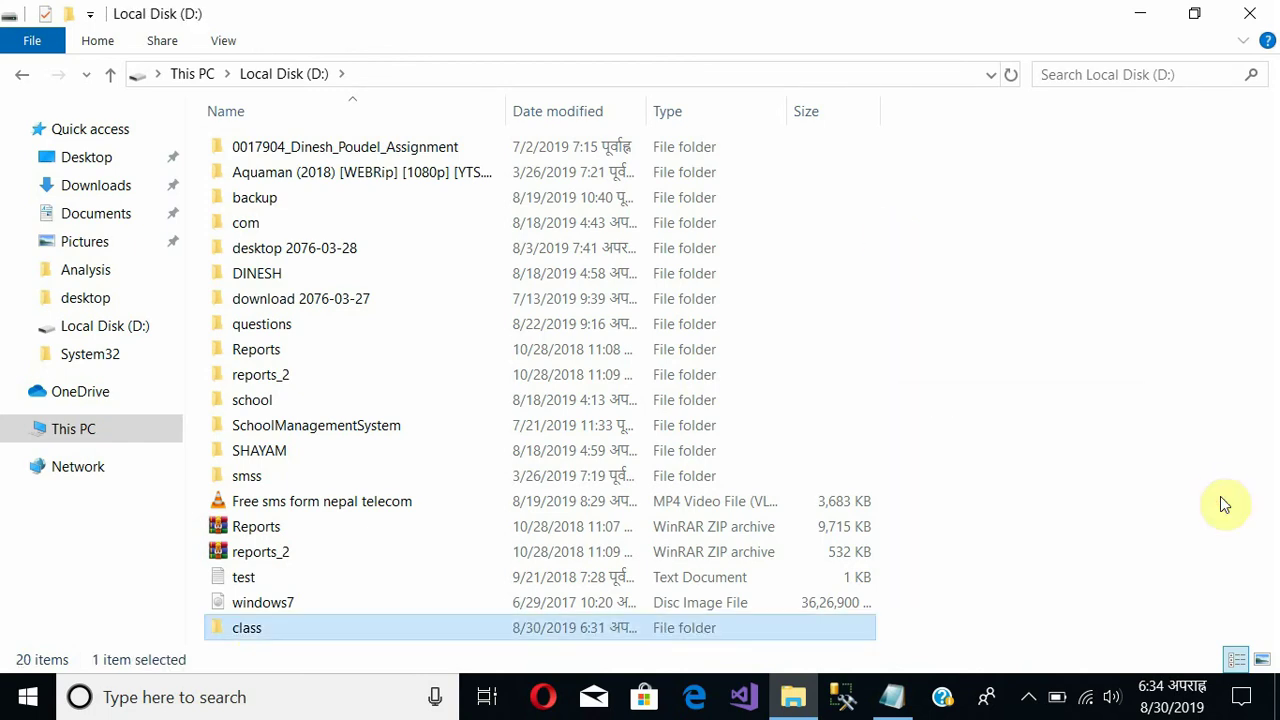
double_click(266, 636)
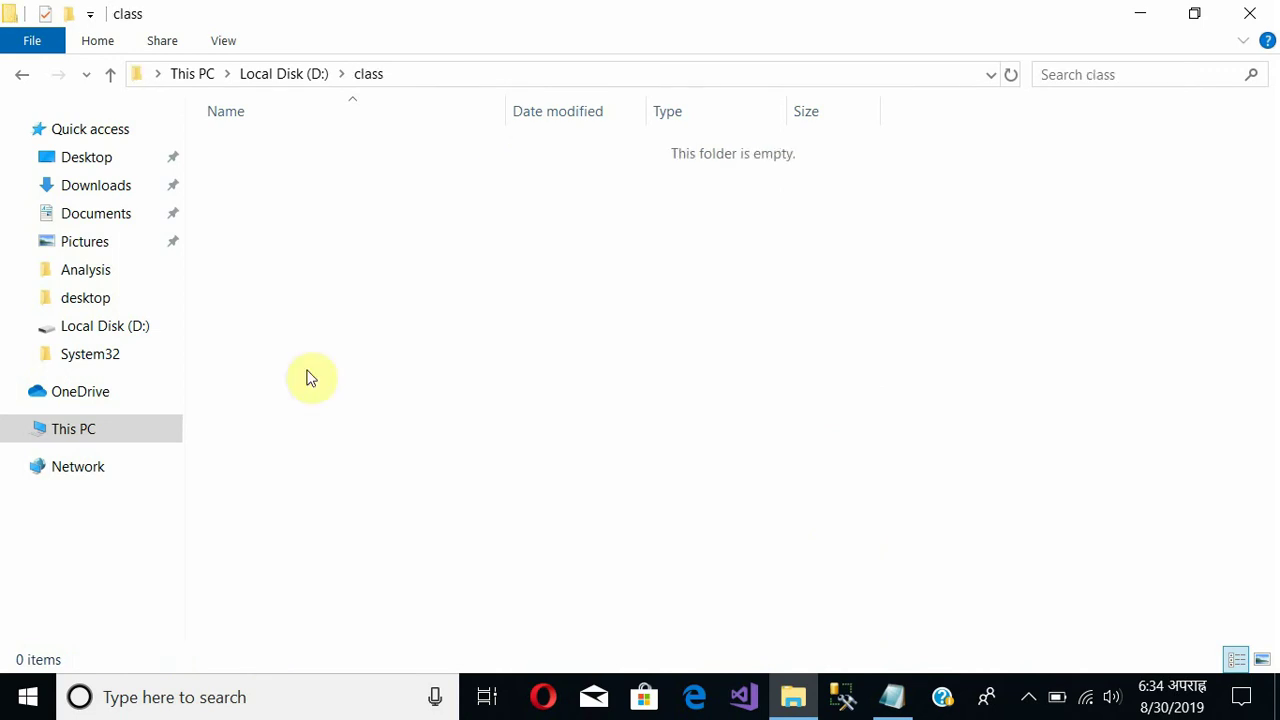
- Return from the class folder to Local Disk (D:) and minimize the window to get back to the desktop
left_click(22, 76)
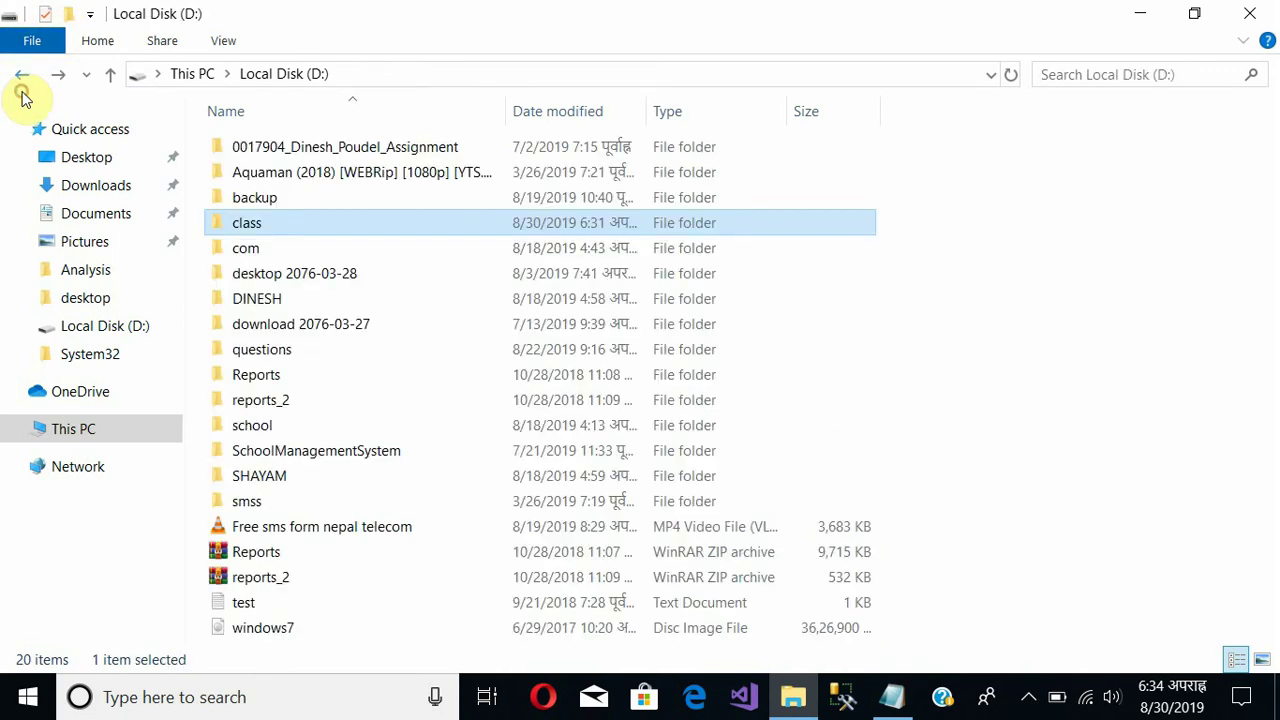
left_click(1100, 240)
left_click(1150, 12)
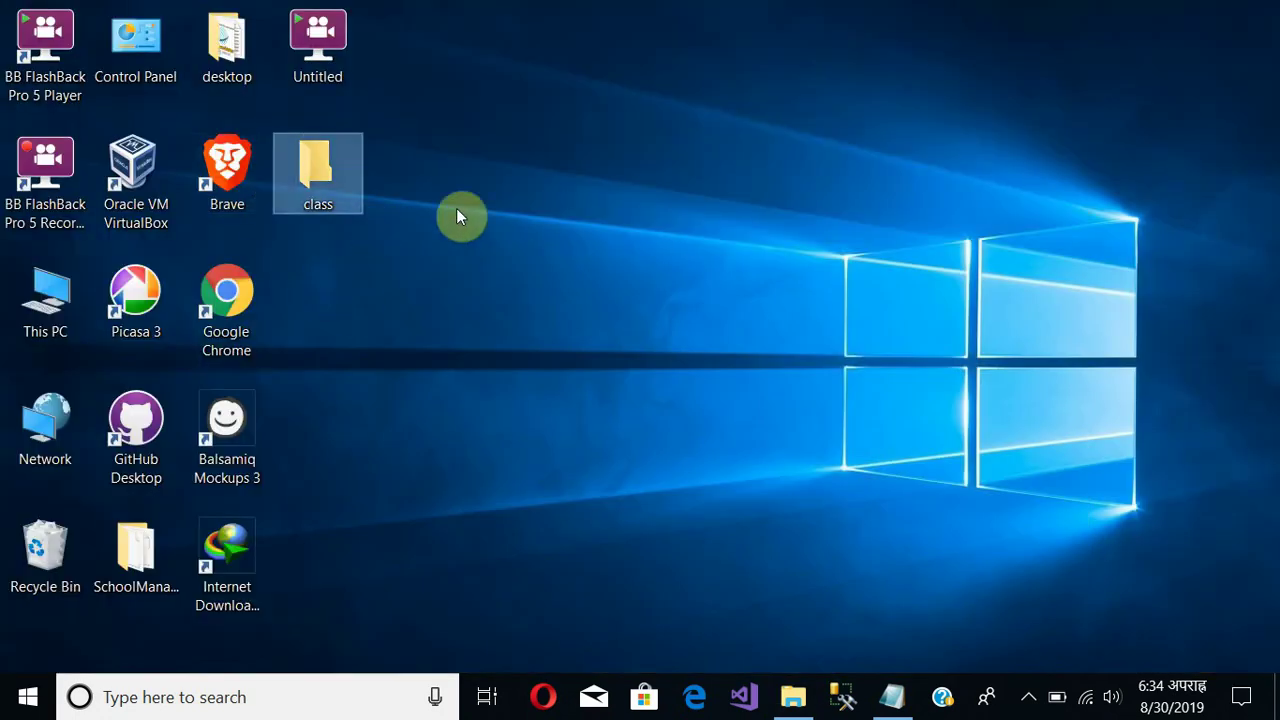
left_click(587, 312)
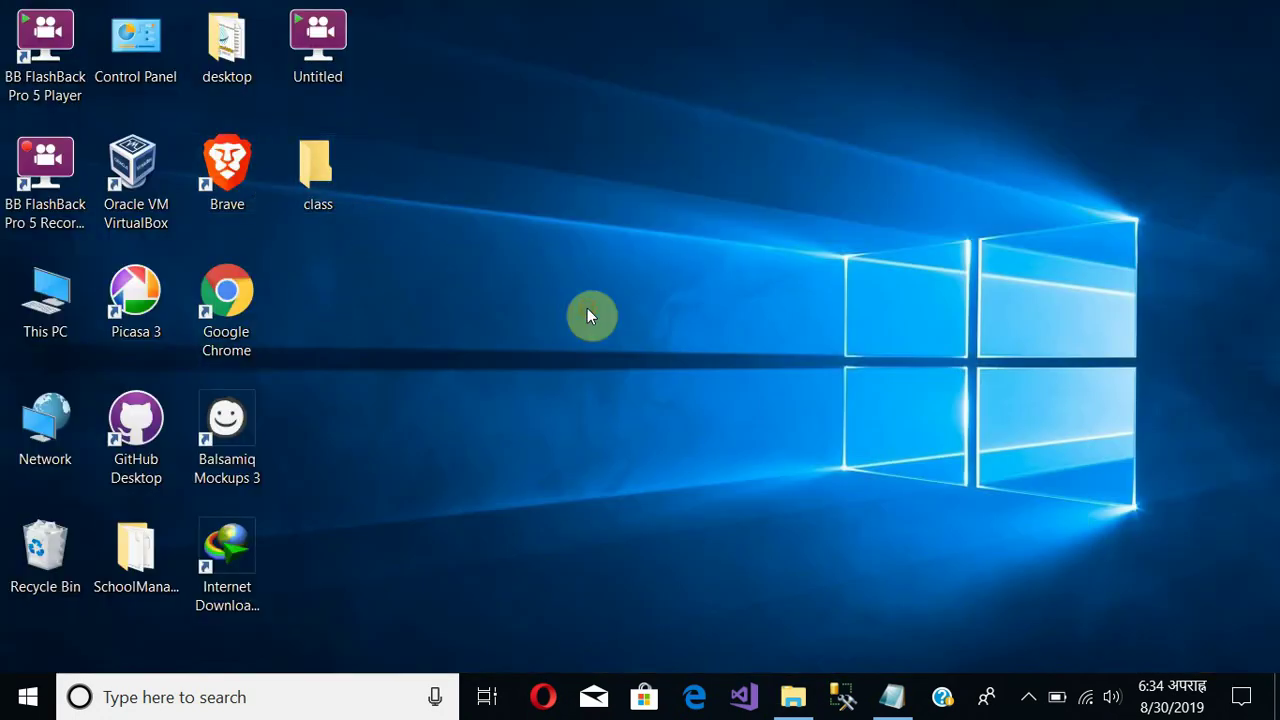
- Empty the Recycle Bin from the desktop, permanently deleting the file it contains
right_click(24, 570)
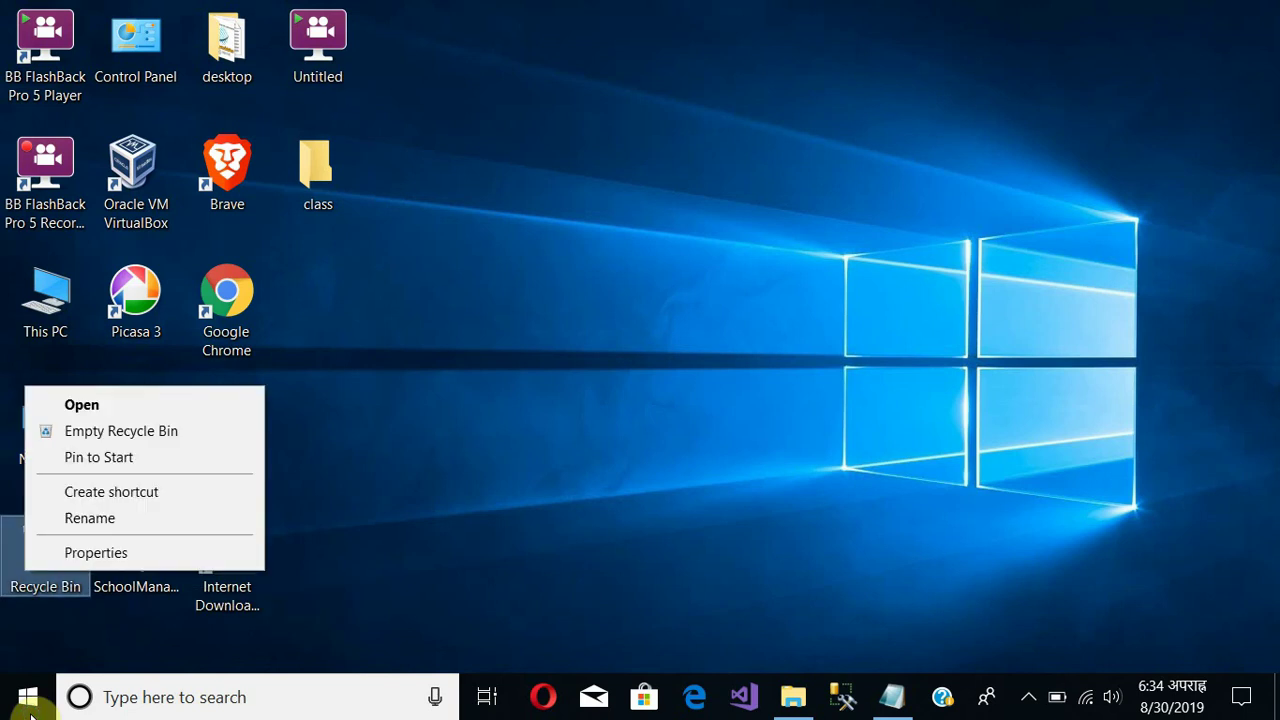
left_click(140, 433)
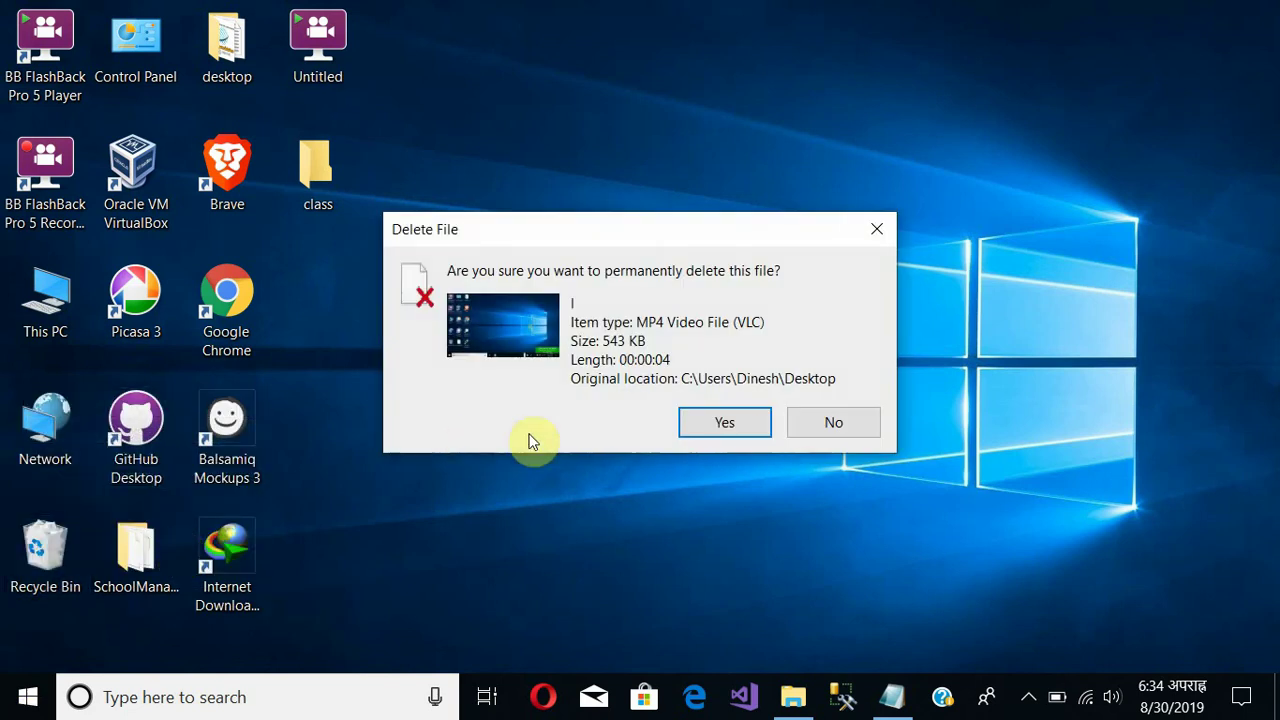
left_click(726, 423)
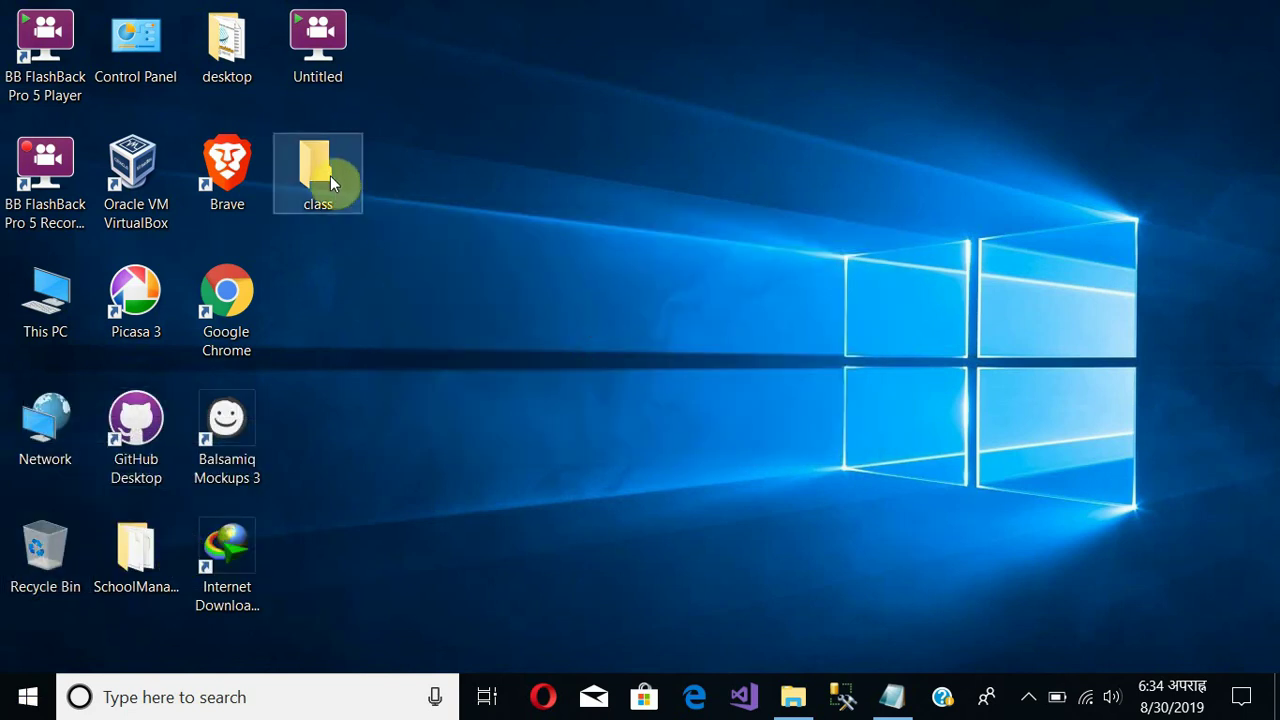
- Delete the class folder from the desktop and check the contents of the Recycle Bin
left_click(331, 173)
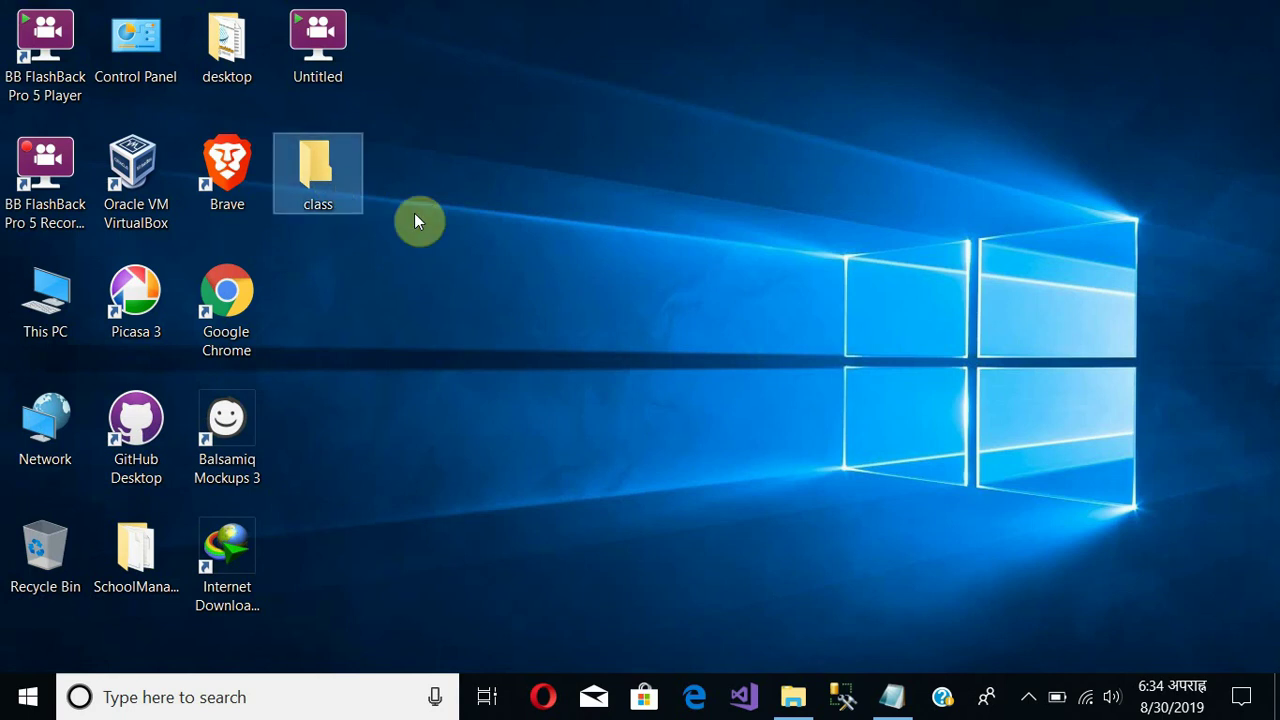
right_click(333, 180)
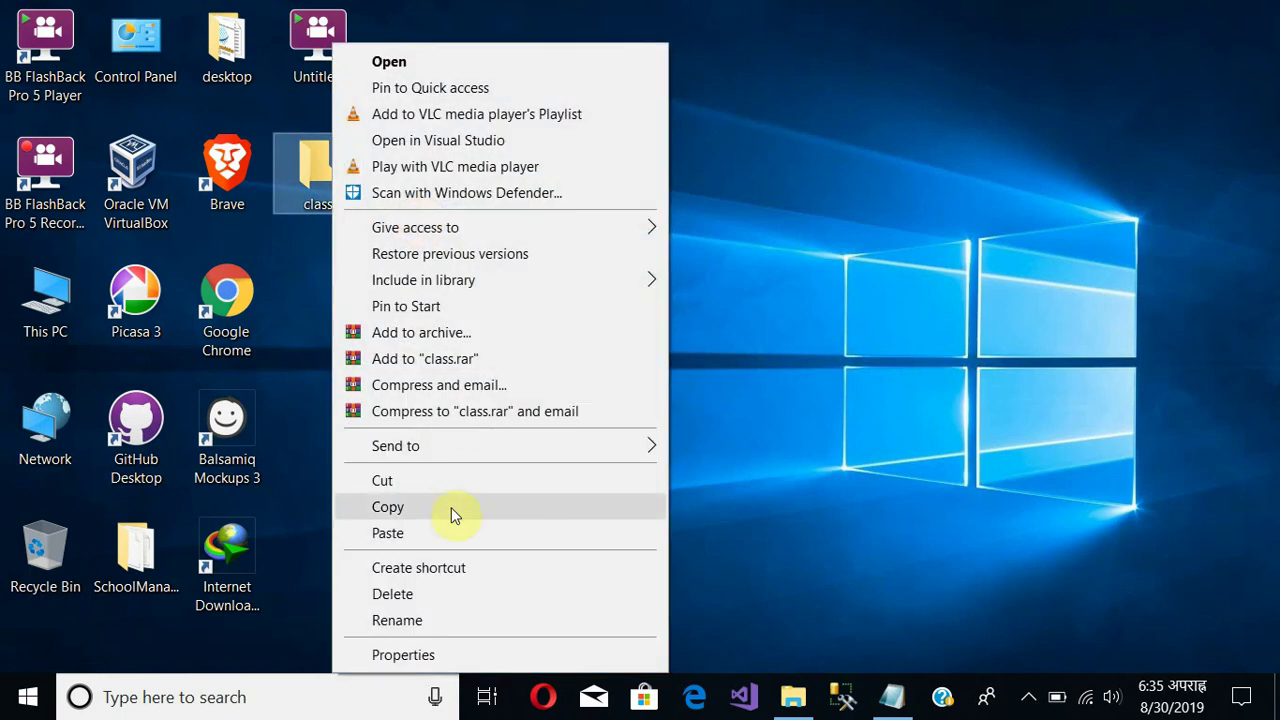
left_click(452, 593)
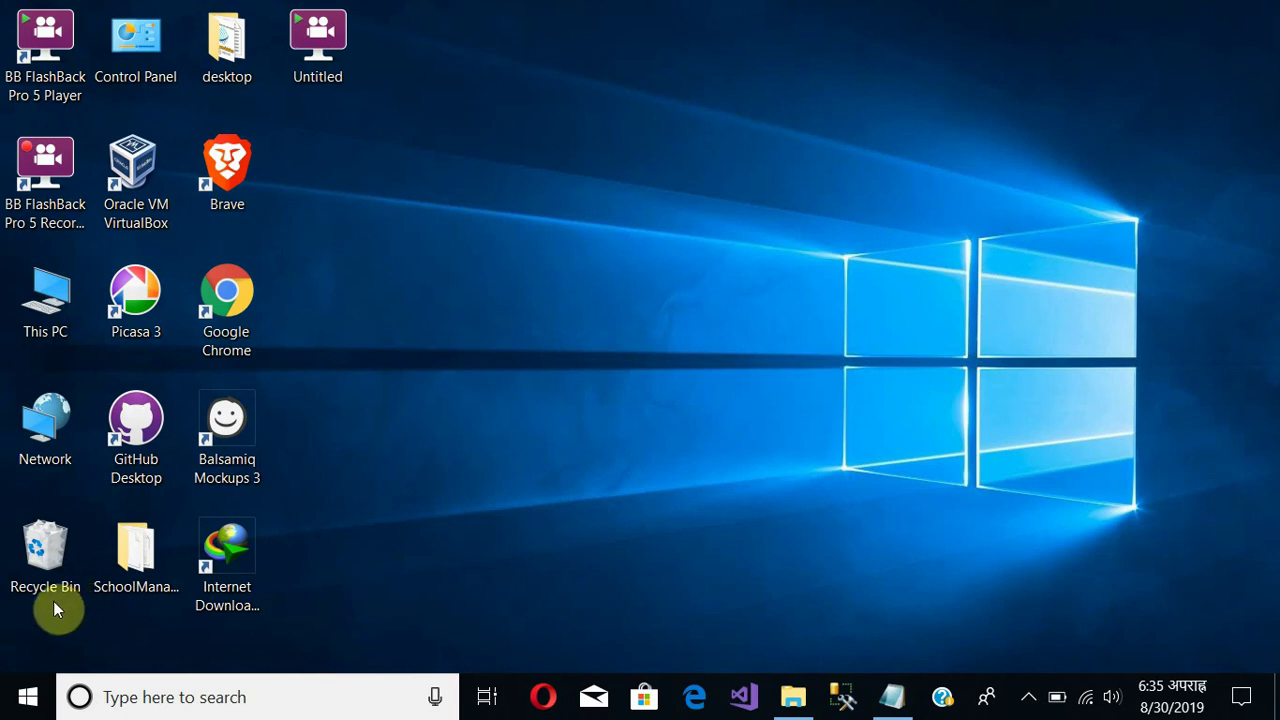
double_click(64, 540)
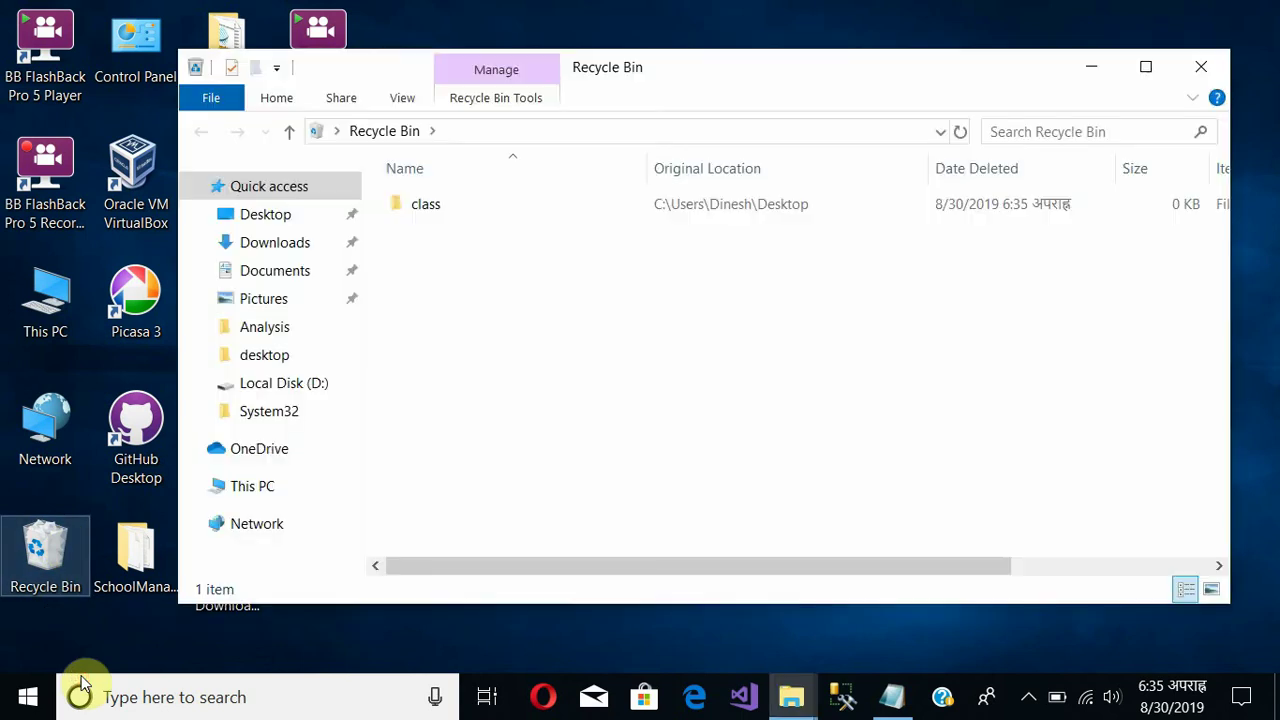
left_click(1201, 66)
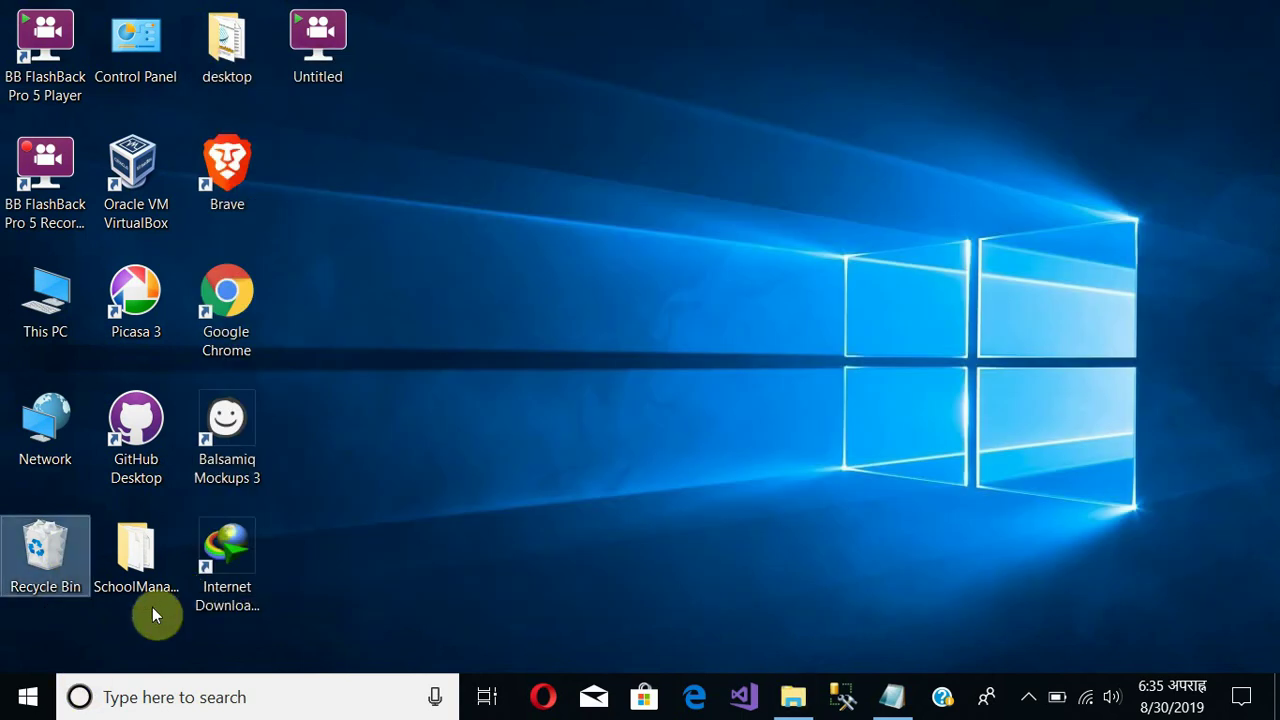
- Restore the deleted class folder from the Recycle Bin and close the Recycle Bin window
right_click(76, 567)
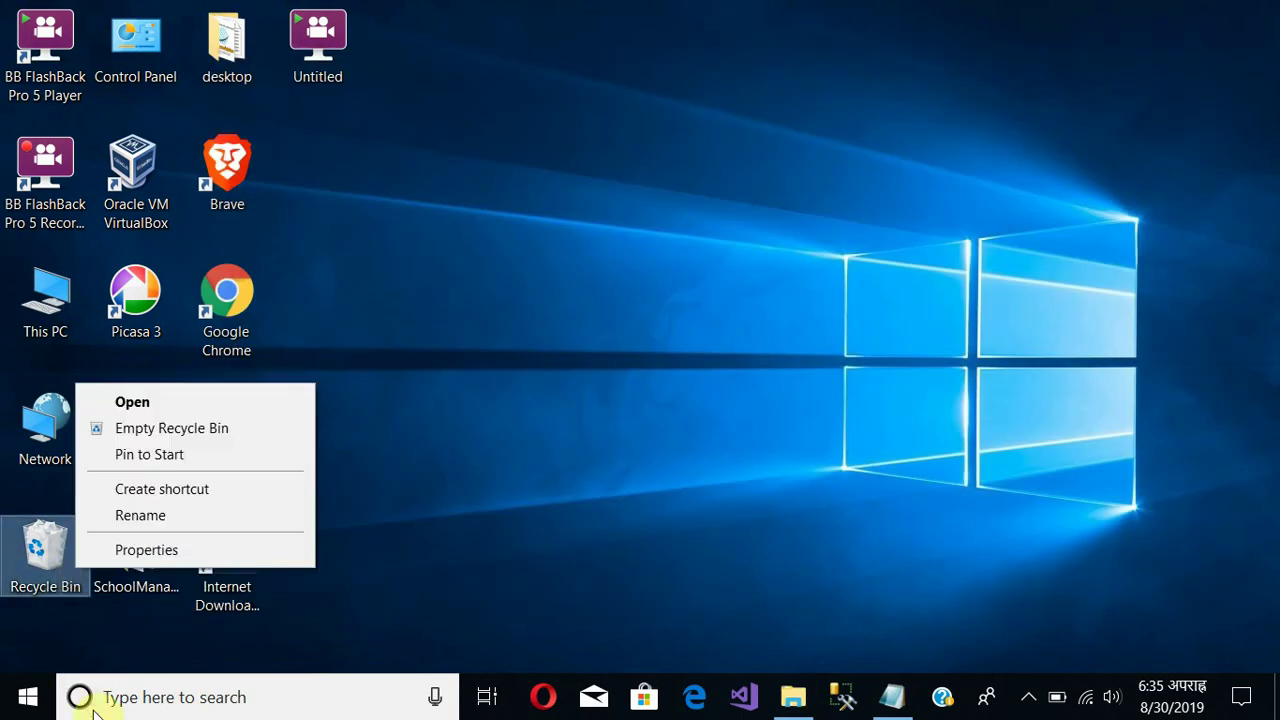
left_click(138, 403)
left_click(488, 238)
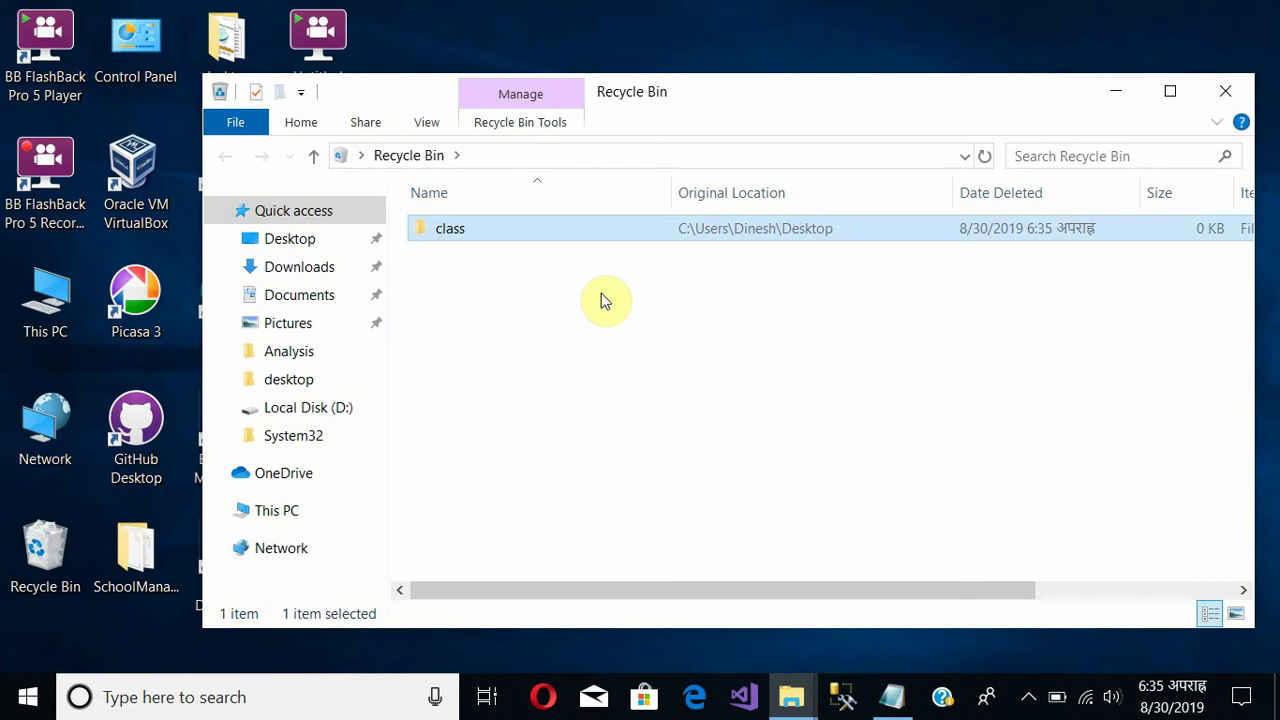
key("shift+F10")
left_click(508, 254)
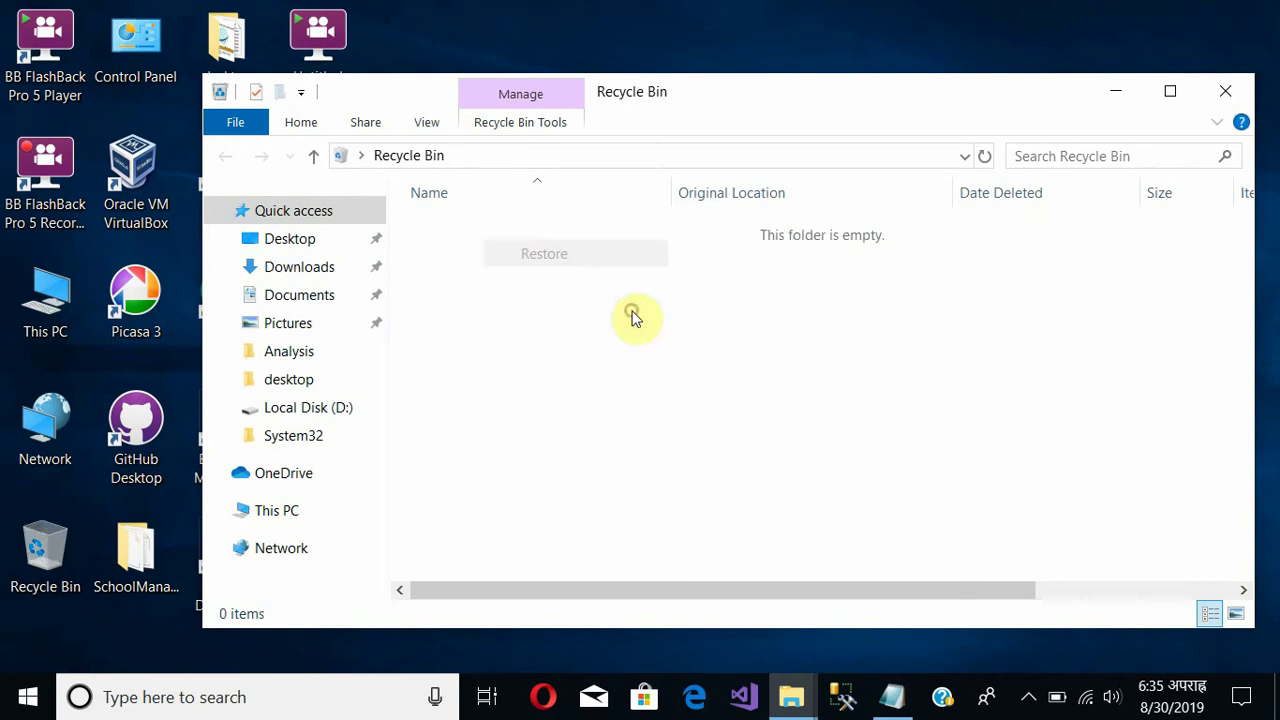
left_click(1230, 86)
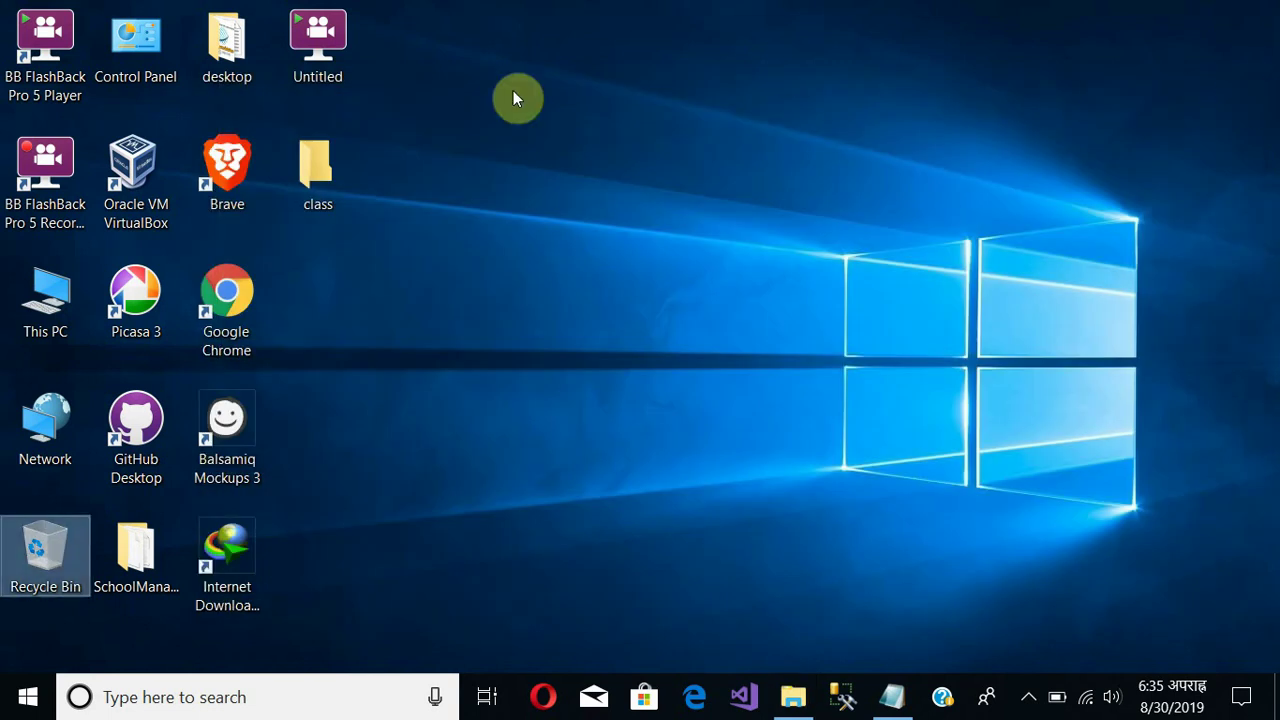
left_click(318, 172)
left_click(707, 306)
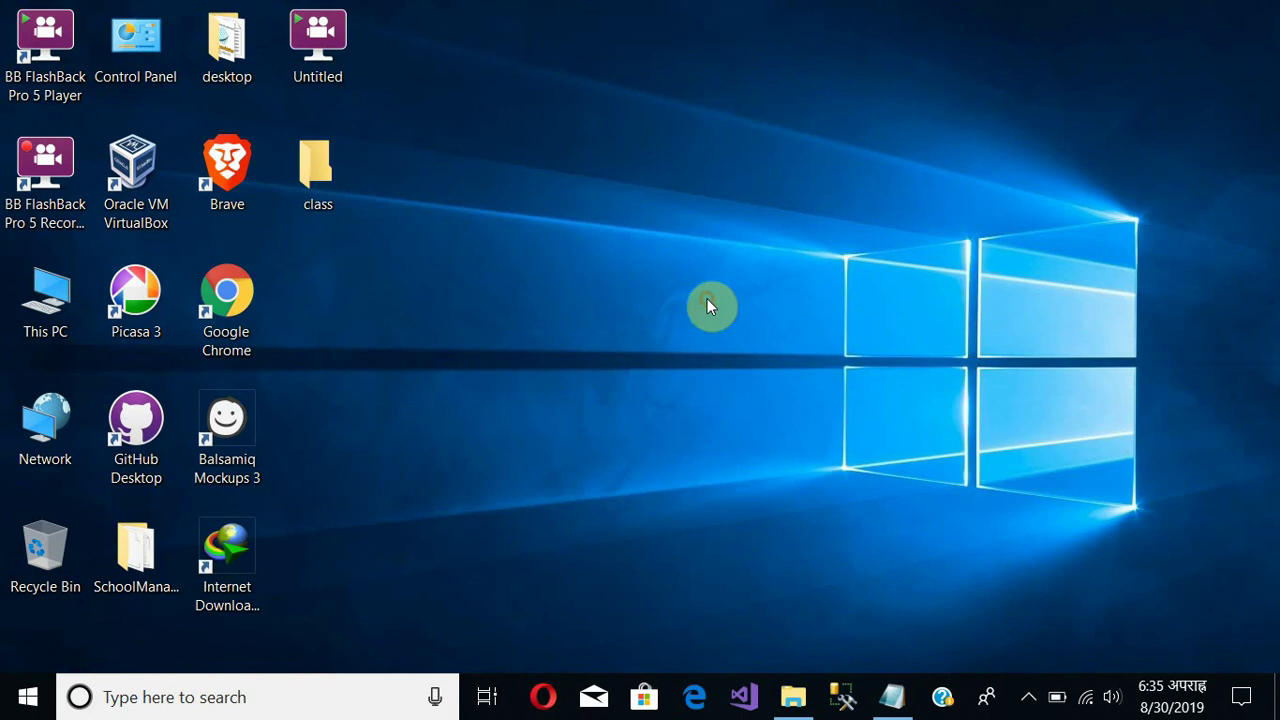
left_click(308, 178)
key("shift+F10")
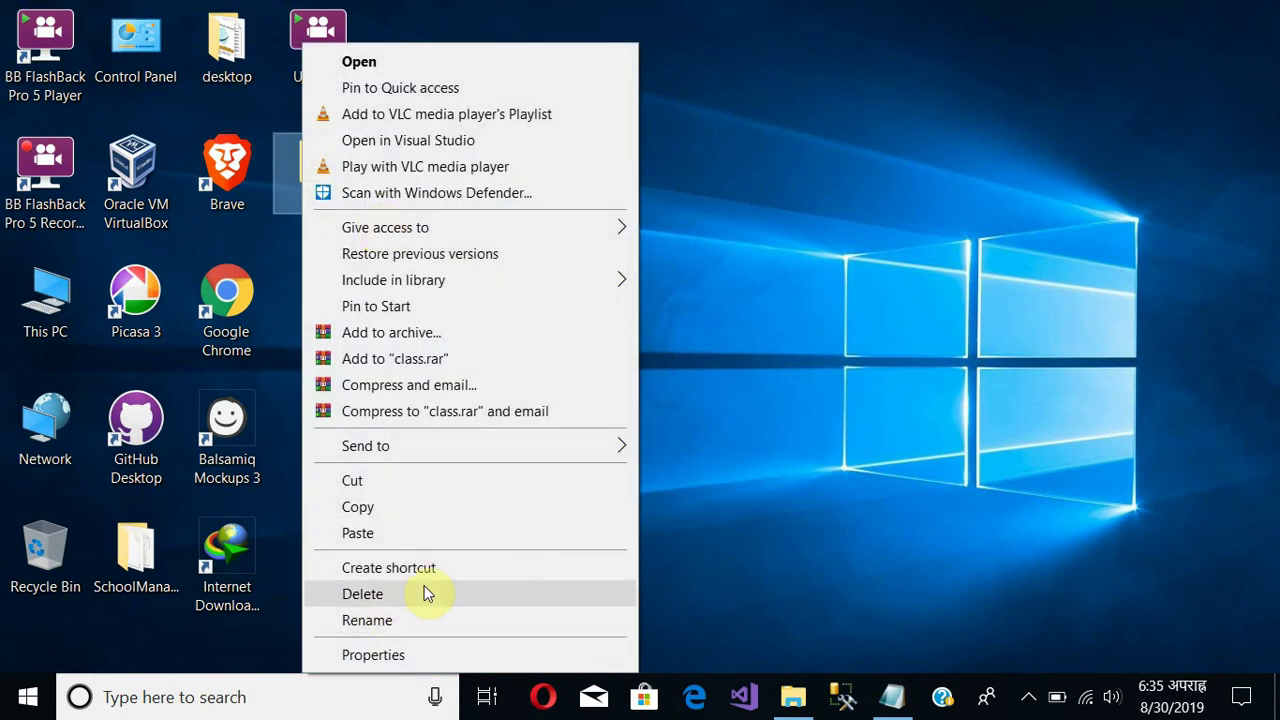
left_click(900, 490)
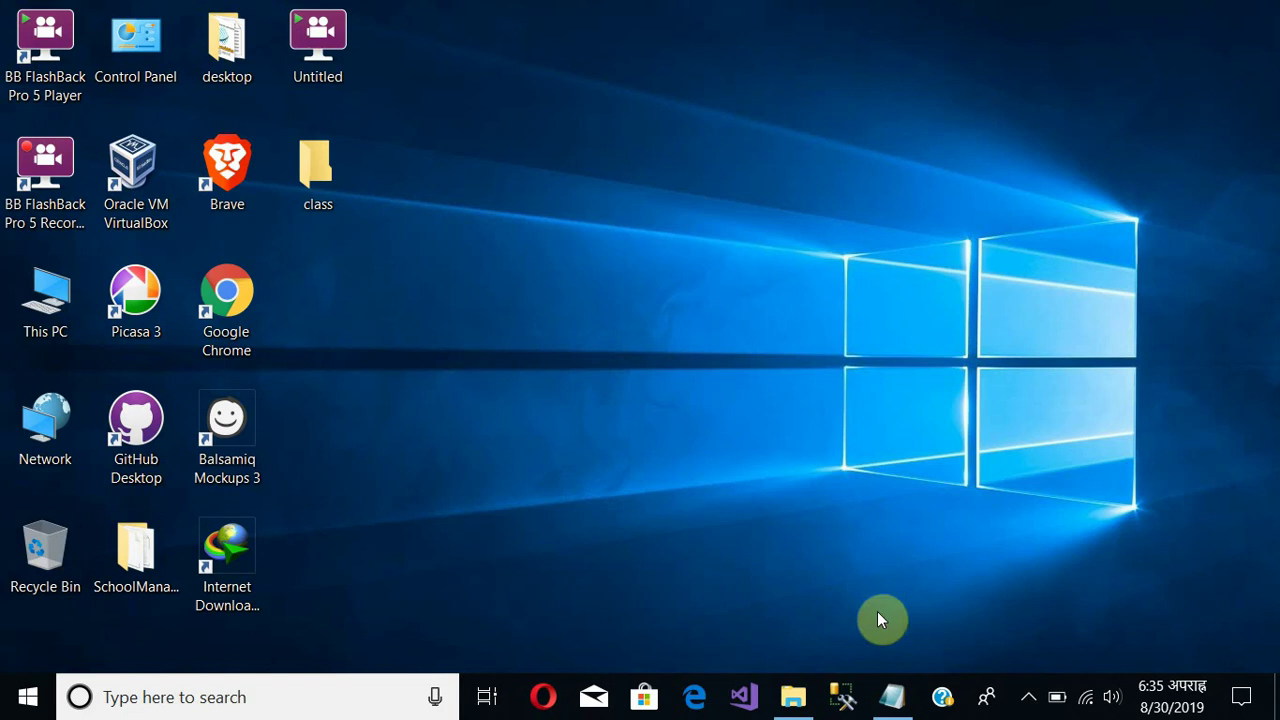
- Switch to the untitled Notepad document with the lesson outline
left_click(888, 697)
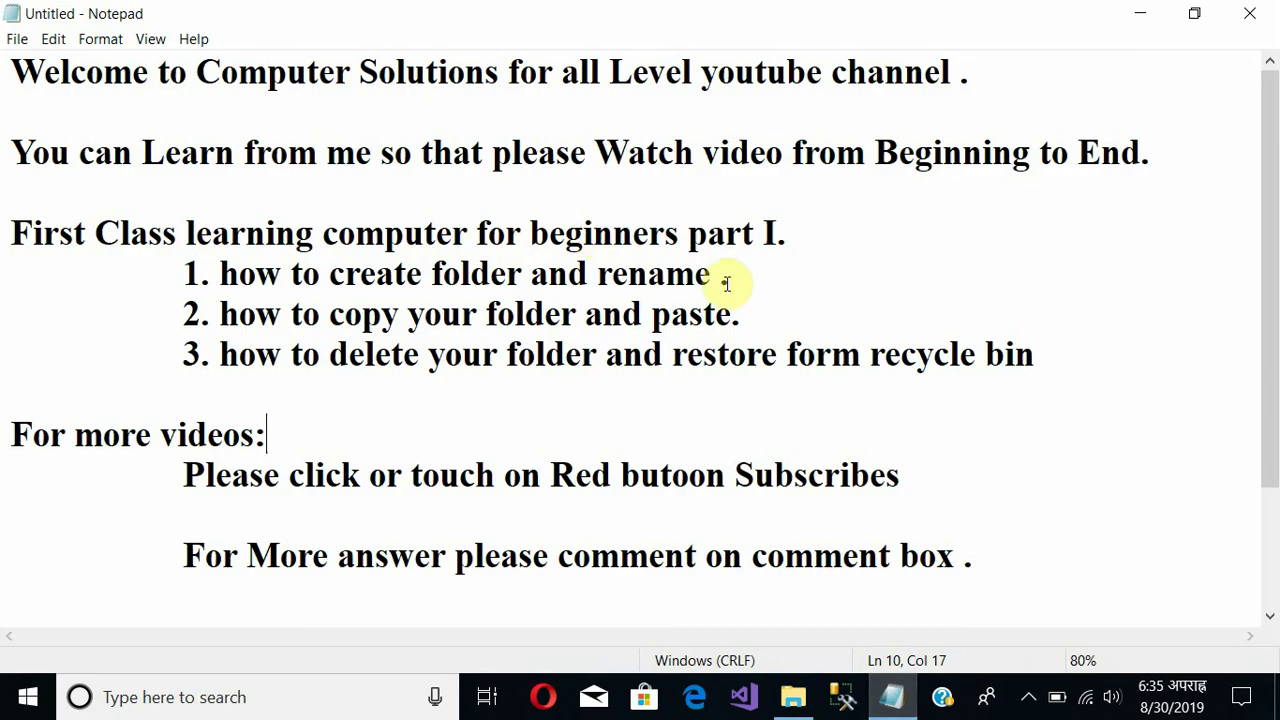